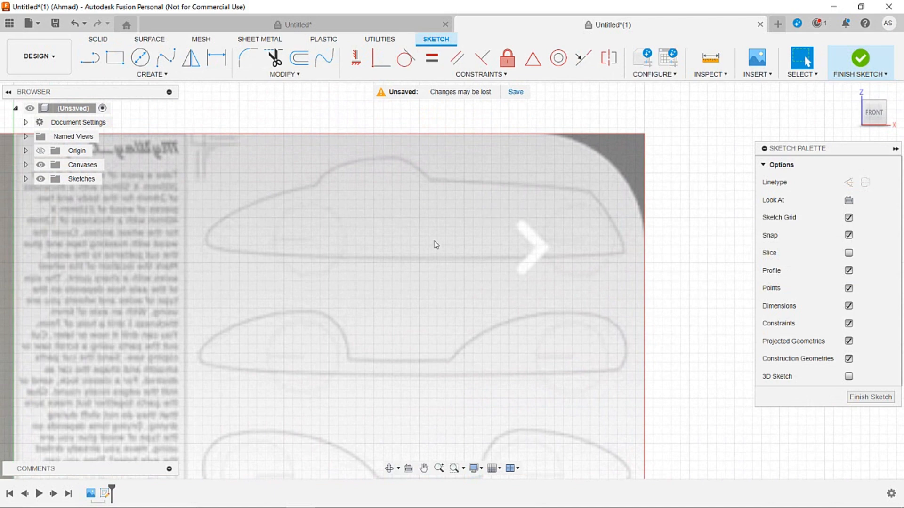
Trace the hood of the top car silhouette with a fit point spline from the nose to the base of the cabin.
click(165, 57)
scroll(221, 226, up, 5)
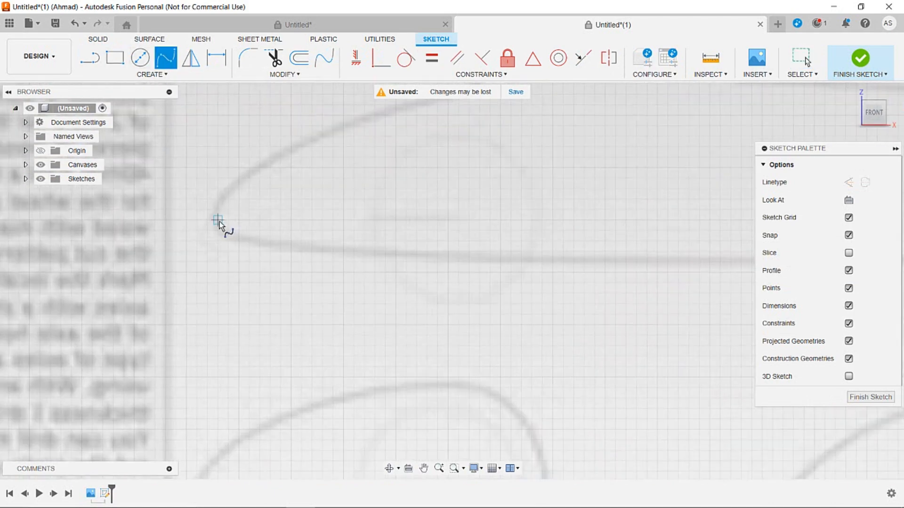
click(236, 168)
middle_drag(236, 167, 105, 426)
click(239, 260)
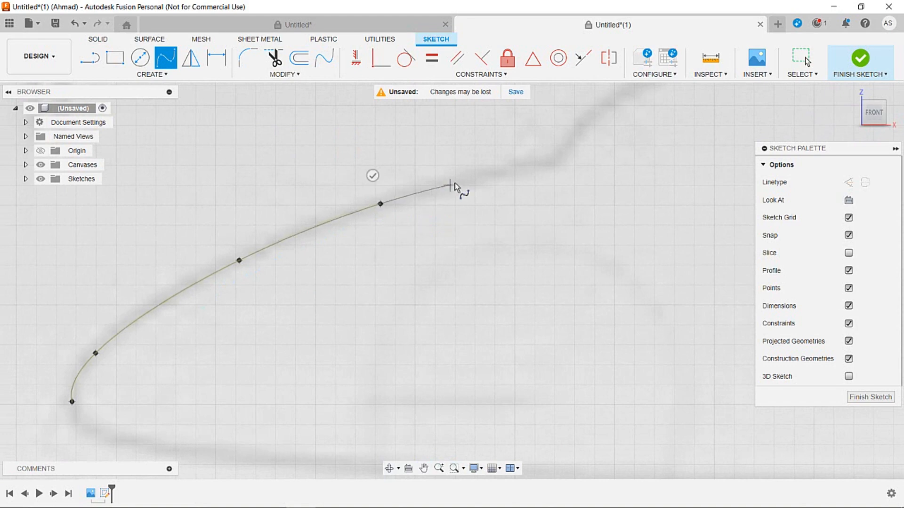
scroll(455, 183, down, 5)
middle_drag(460, 186, 414, 232)
scroll(414, 232, up, 2)
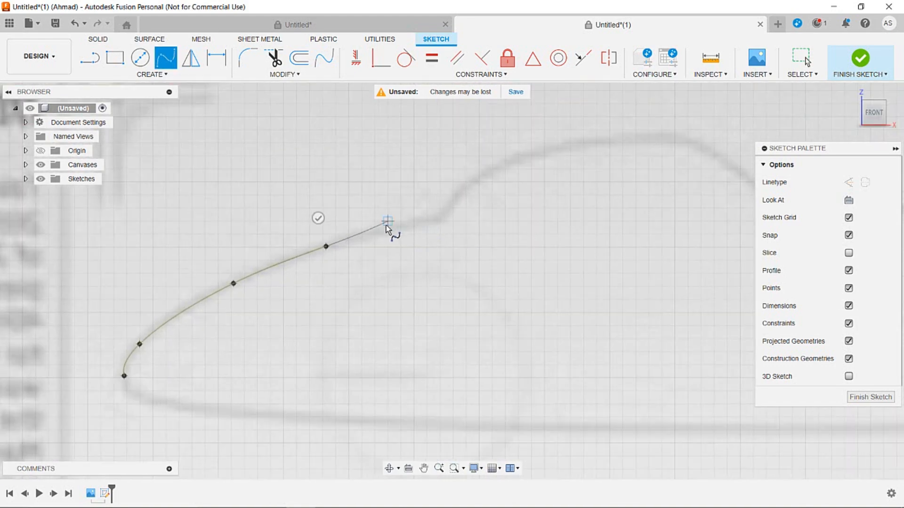
scroll(389, 225, up, 3)
click(511, 212)
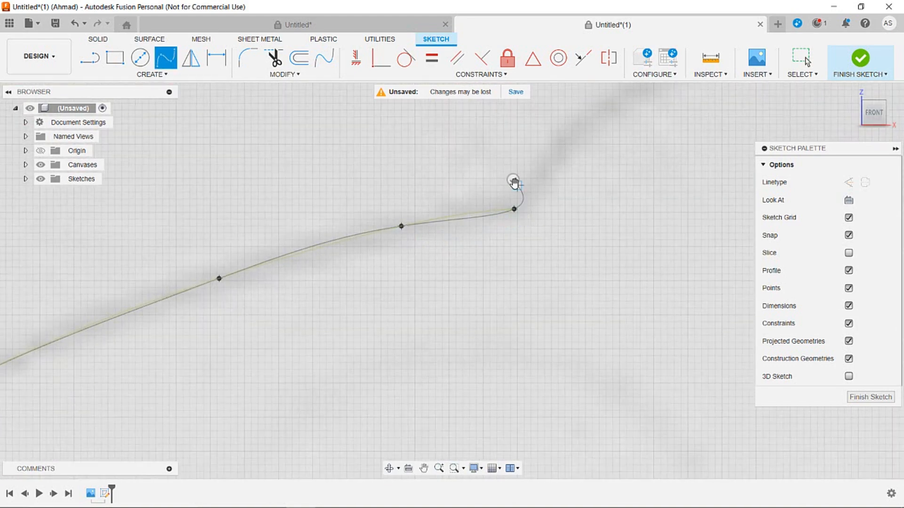
click(514, 183)
Trace the cabin roof with a fit point spline from the end of the hood to the start of the rear deck.
scroll(391, 270, down, 3)
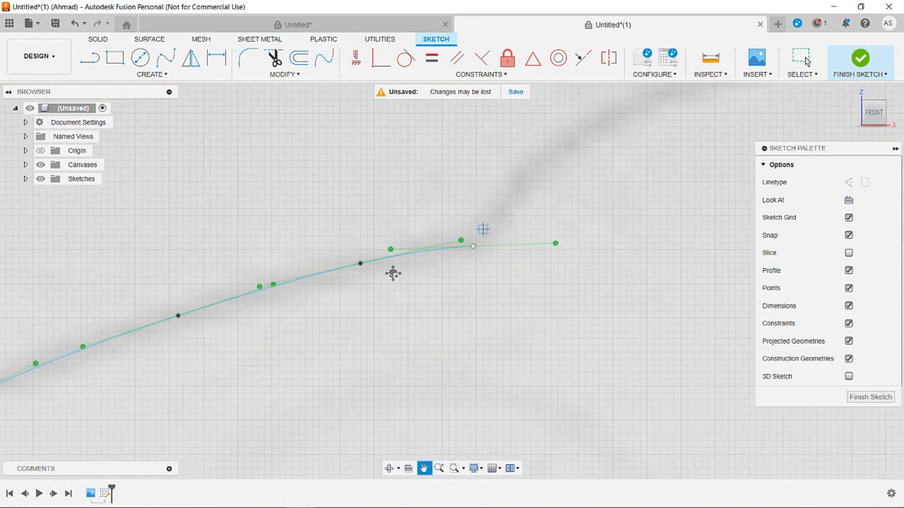
click(405, 245)
scroll(332, 264, down, 2)
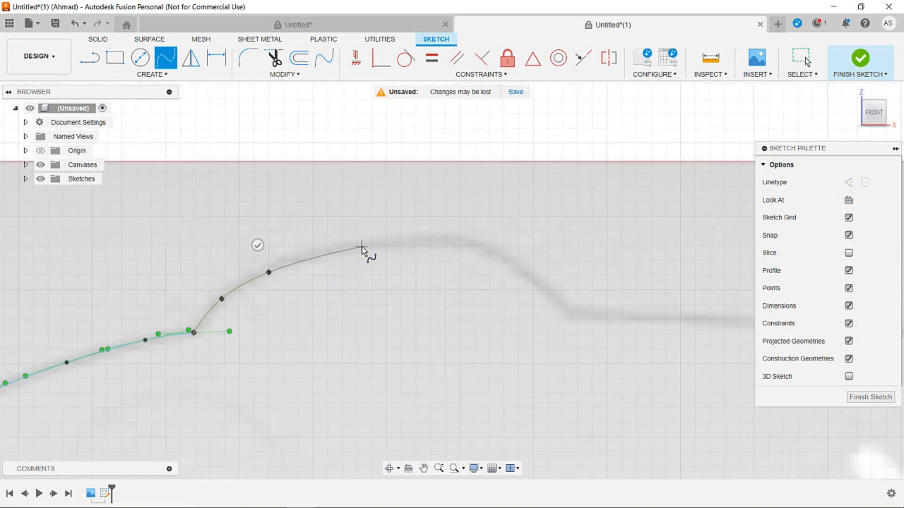
click(463, 241)
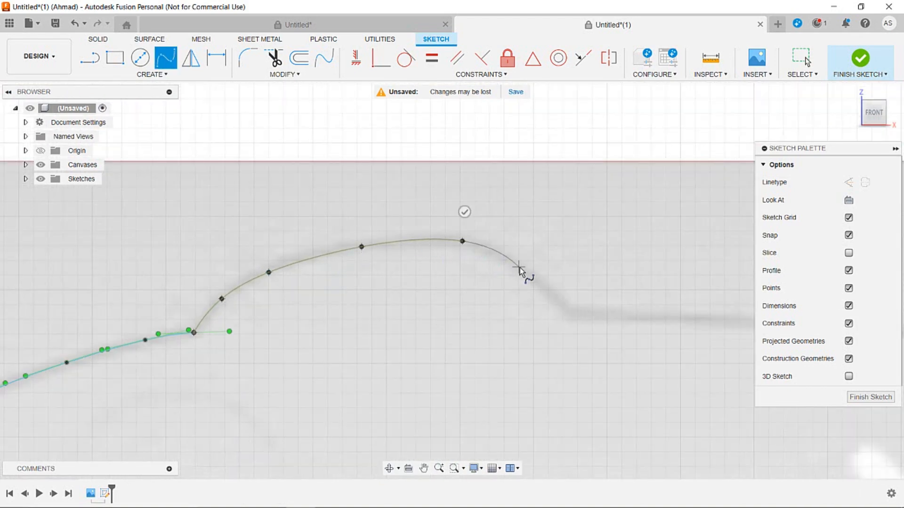
double_click(573, 316)
Trace the rear deck with a fit point spline from the back of the cabin to the upper rear corner.
middle_drag(601, 319, 411, 242)
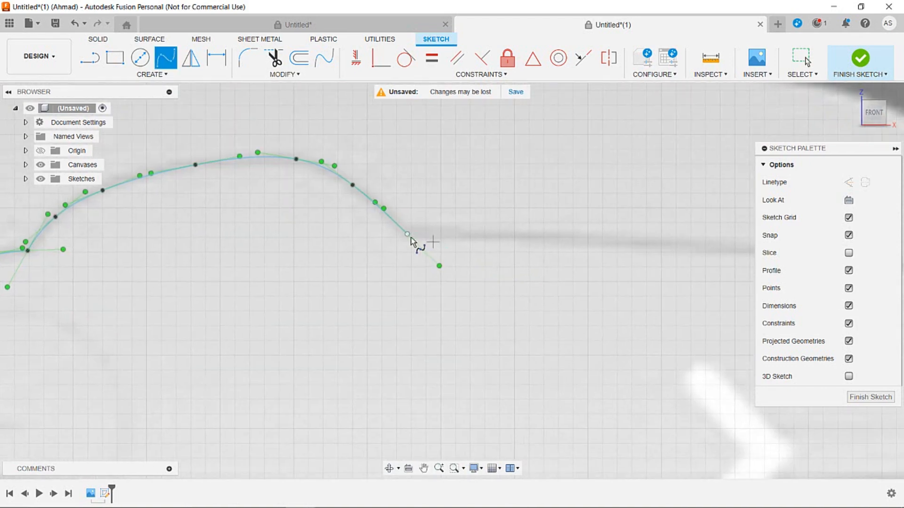
middle_drag(681, 253, 461, 252)
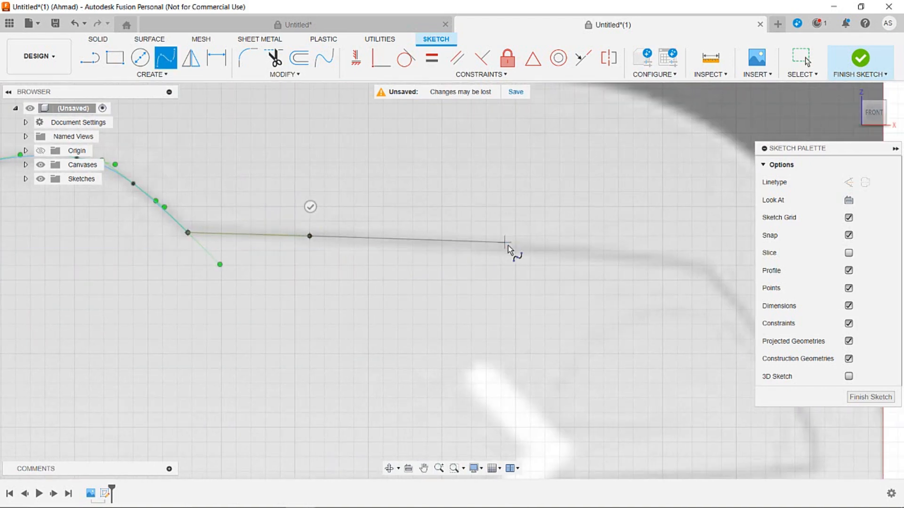
scroll(512, 247, up, 3)
click(528, 244)
middle_drag(650, 251, 387, 254)
scroll(390, 254, down, 1)
click(556, 274)
Trace the tail with a fit point spline from the upper rear corner down to the lower rear corner.
middle_drag(627, 432, 527, 304)
click(459, 116)
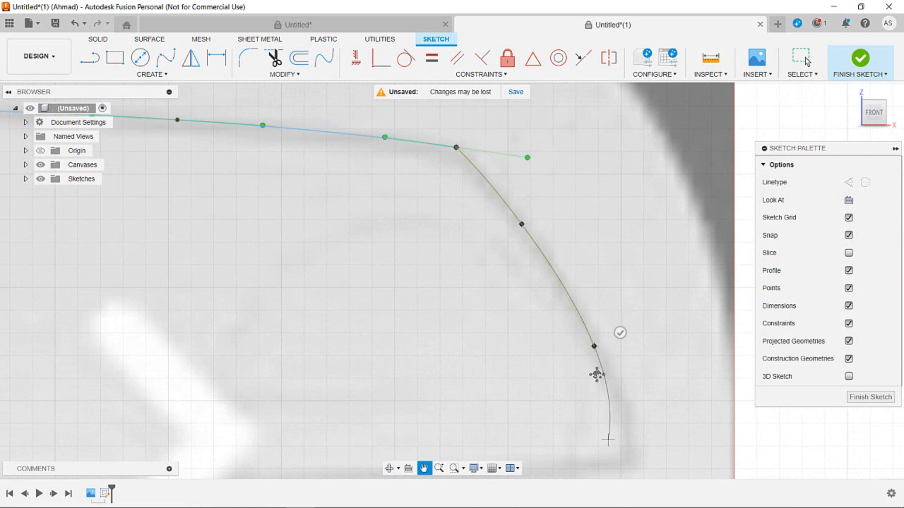
scroll(595, 306, down, 2)
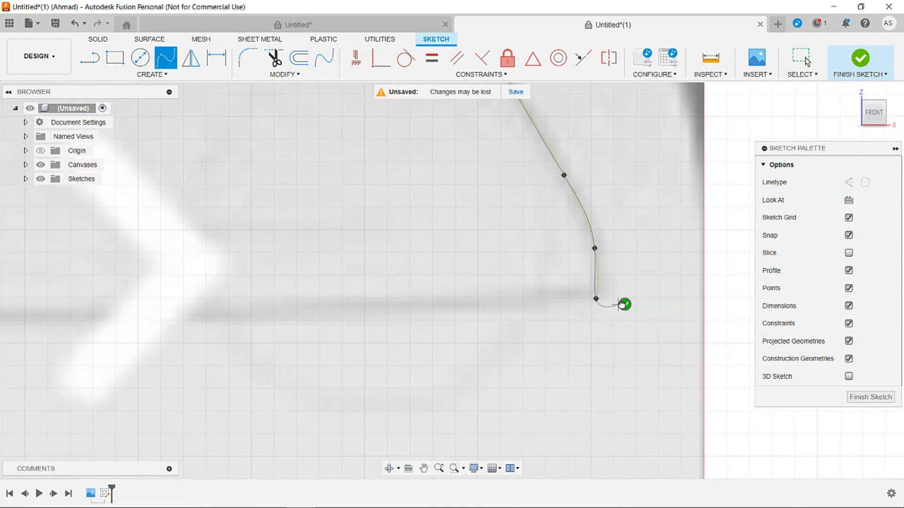
Trace the underside with a fit point spline from the lower rear corner to the nose point, closing the profile.
scroll(567, 309, down, 3)
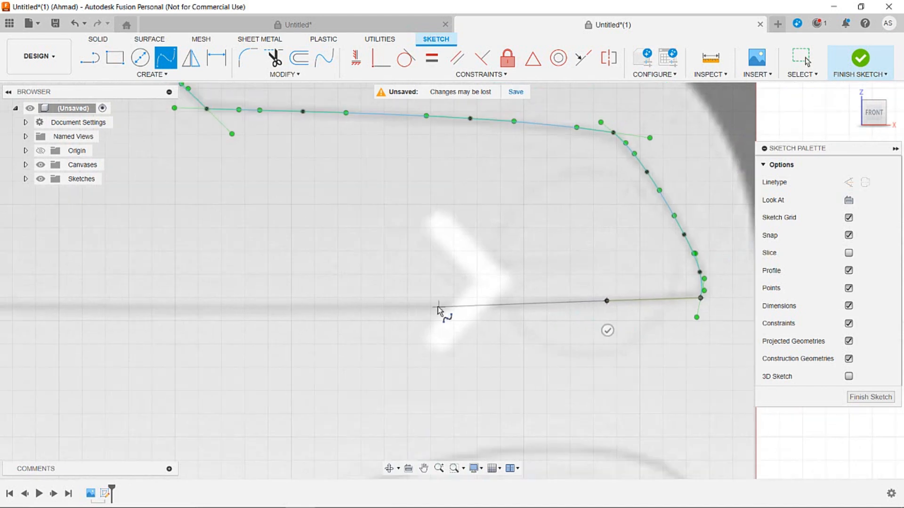
scroll(469, 319, up, 2)
click(469, 318)
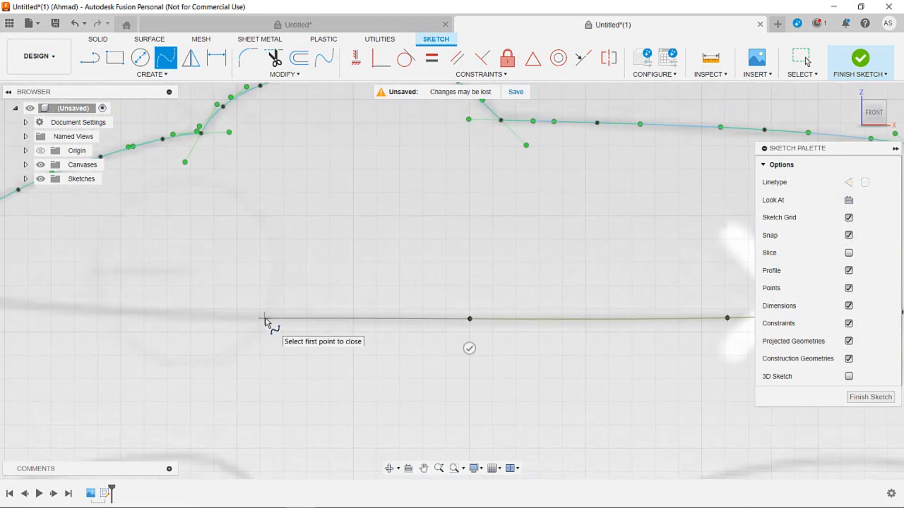
middle_drag(93, 315, 415, 342)
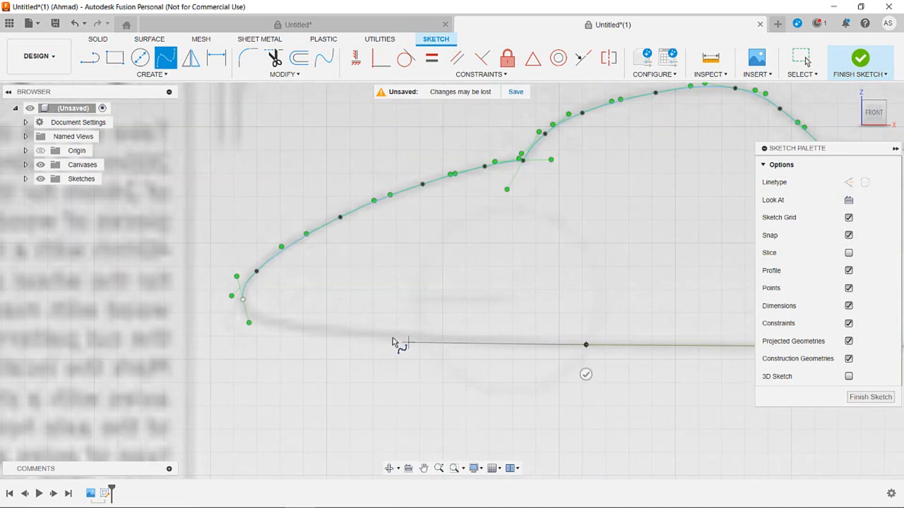
click(332, 332)
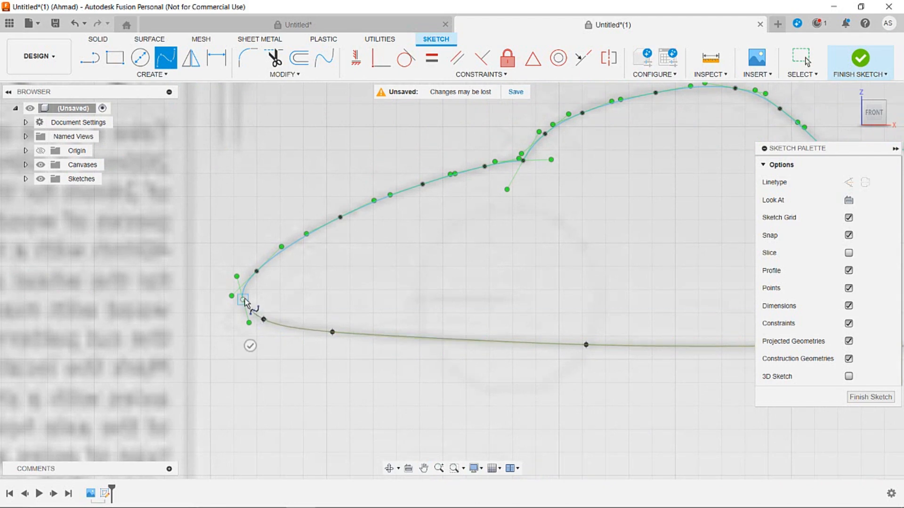
click(216, 312)
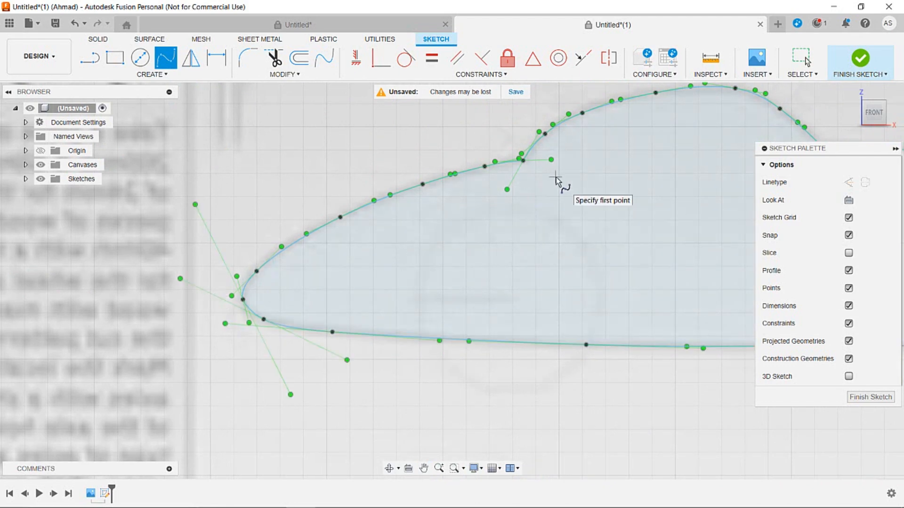
scroll(168, 332, up, 3)
scroll(240, 322, up, 2)
right_click(409, 263)
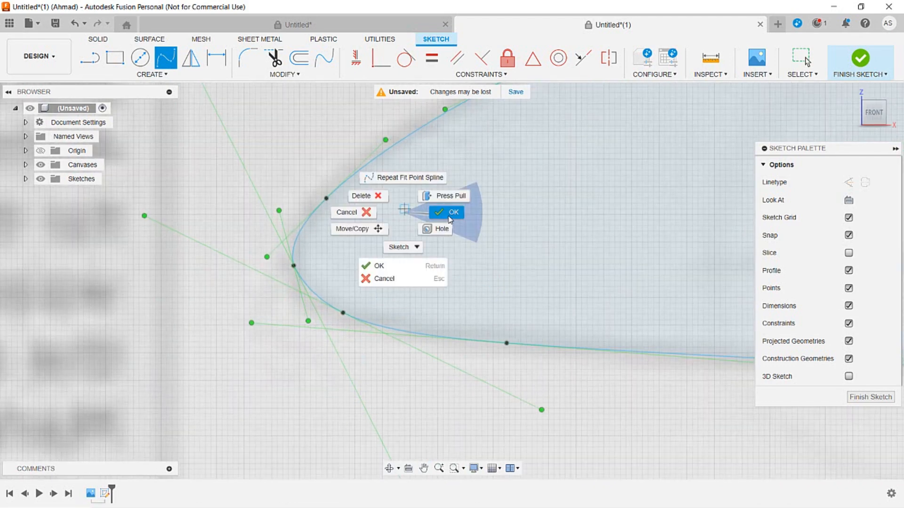
Adjust the underside spline's tangent handle at the nose, moving its end to about X 23.3, Z 53.3 mm to match the outline.
click(376, 335)
middle_drag(336, 346, 363, 198)
click(321, 119)
middle_drag(321, 120, 326, 232)
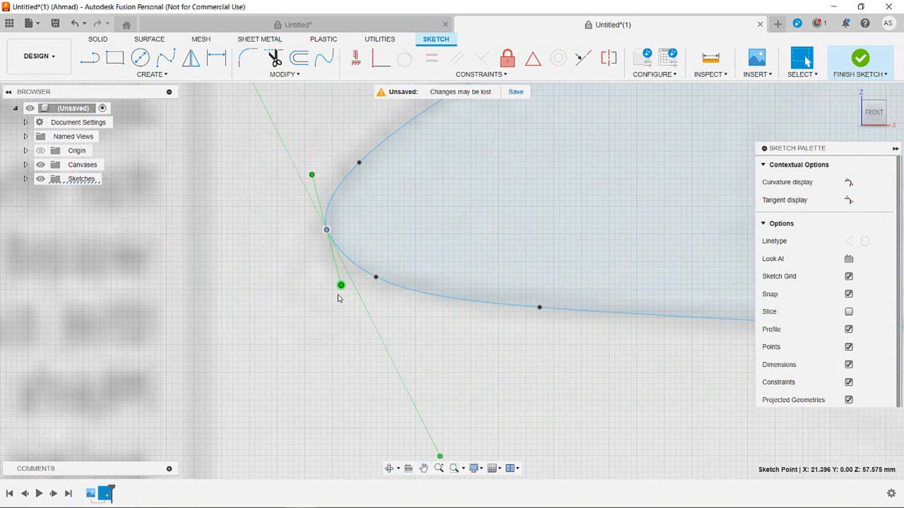
click(327, 230)
scroll(437, 452, down, 1)
middle_drag(436, 451, 391, 341)
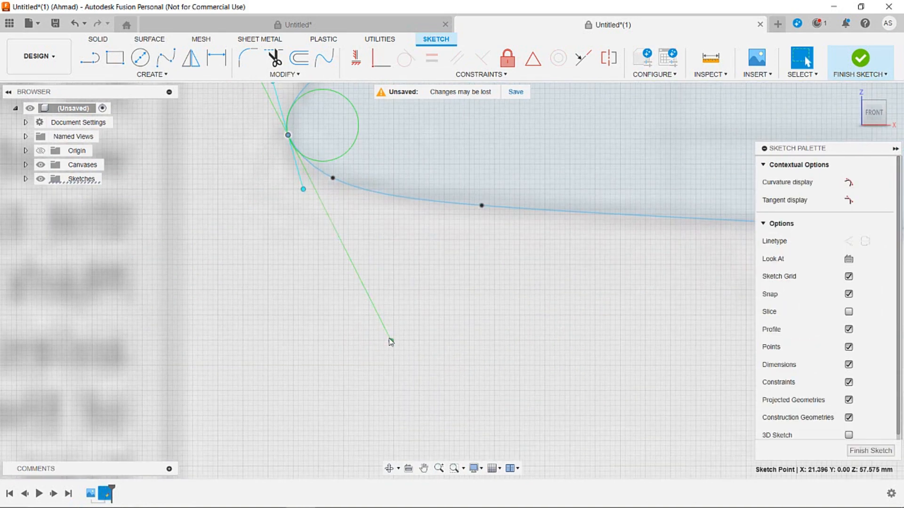
drag(391, 342, 384, 351)
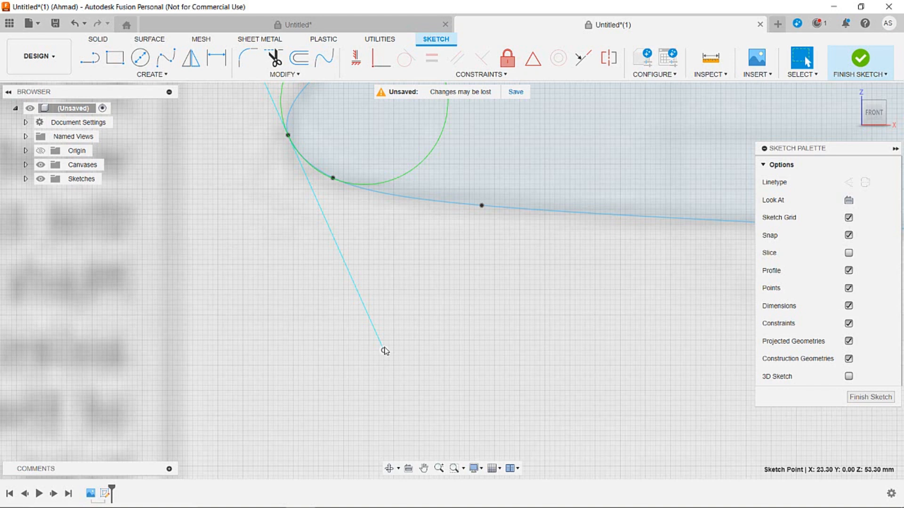
Reshape the tail spline's tangent at the lower rear corner so the curve bulges outward along the reference outline.
middle_drag(482, 260, 282, 310)
scroll(577, 274, down, 3)
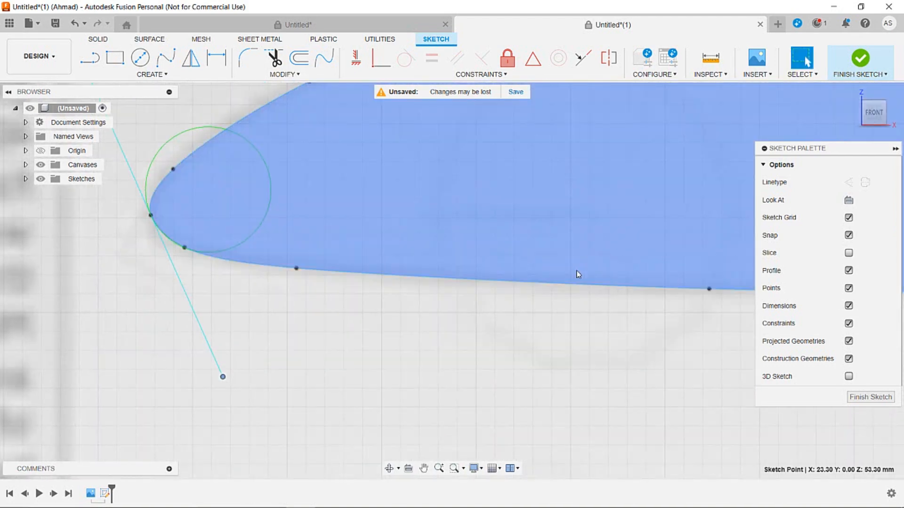
middle_drag(734, 294, 282, 320)
mouse_move(680, 286)
middle_down()
mouse_move(387, 307)
mouse_move(282, 339)
middle_up()
scroll(595, 355, up, 3)
click(574, 358)
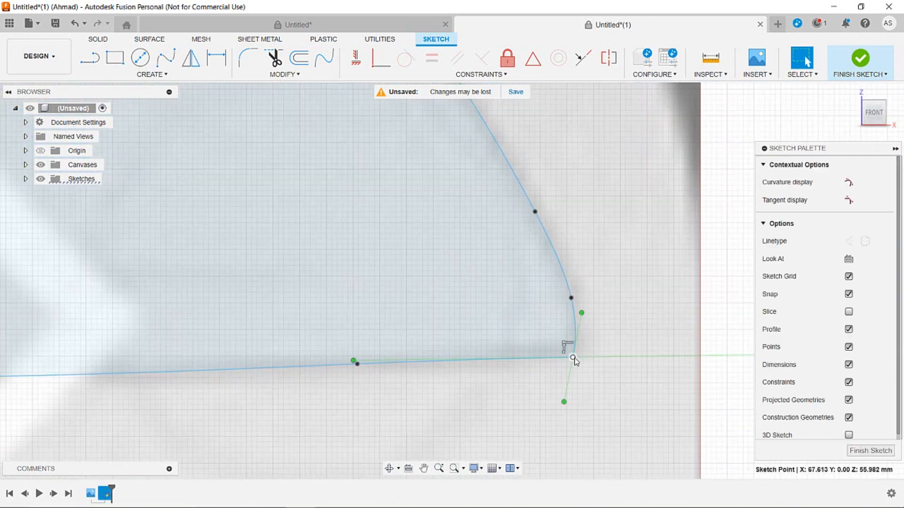
drag(563, 401, 546, 385)
click(594, 381)
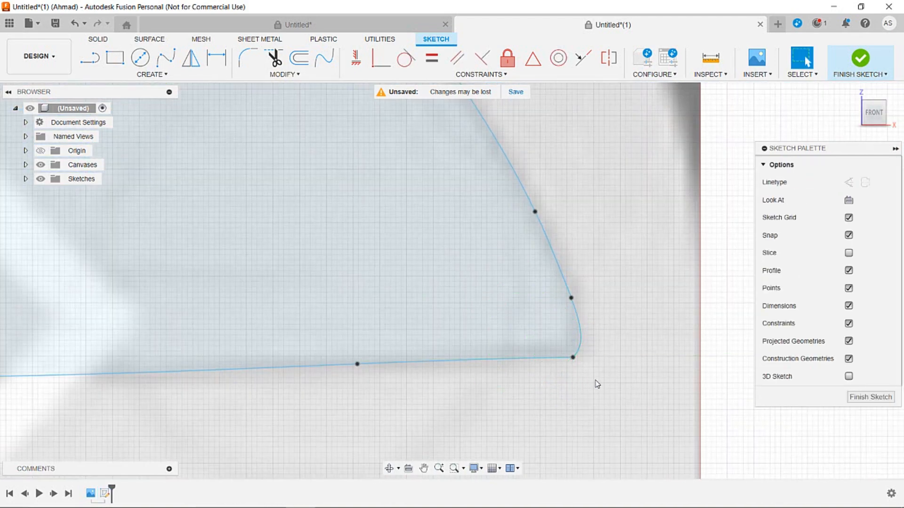
Adjust the tangent handles of the tail and deck splines at the upper rear corner, placing the tail handle at about X 64.4, Z 62.7 mm.
scroll(594, 382, down, 3)
middle_drag(511, 253, 559, 347)
scroll(559, 347, up, 4)
click(484, 153)
middle_drag(482, 162, 482, 247)
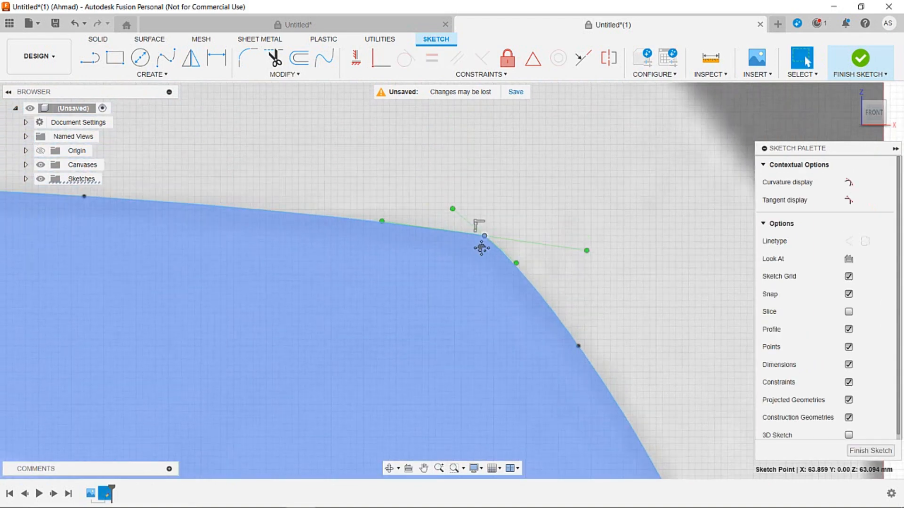
scroll(484, 254, up, 4)
drag(552, 270, 560, 262)
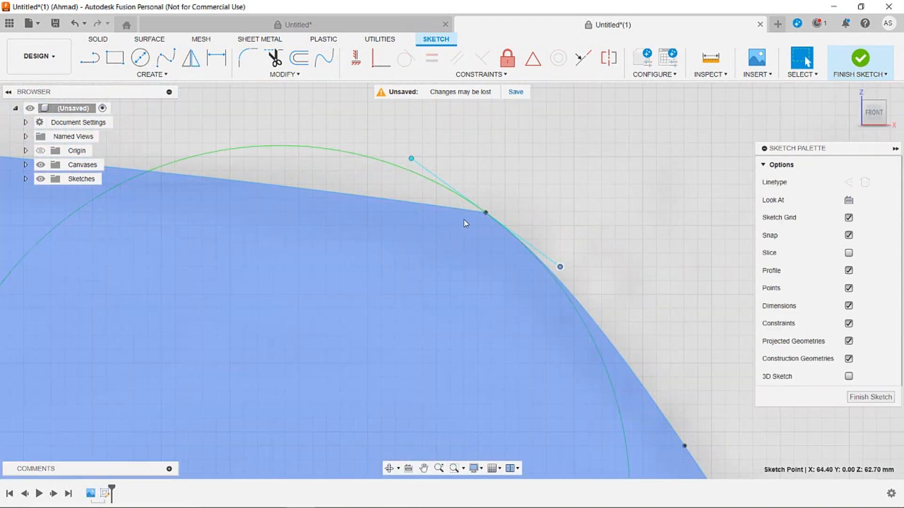
click(485, 212)
drag(411, 164, 284, 178)
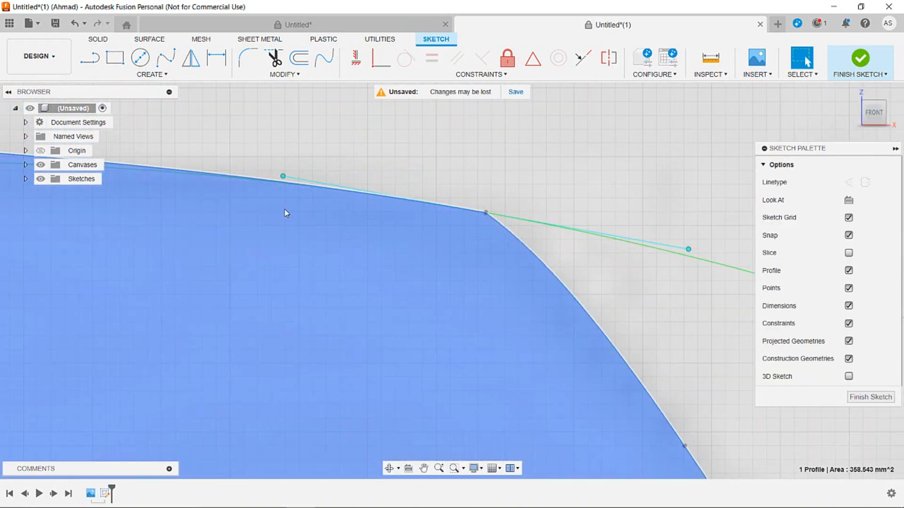
click(413, 169)
Check the closed car body outline against the canvas and finish the sketch.
scroll(413, 169, down, 5)
middle_drag(372, 210, 508, 218)
scroll(450, 235, down, 3)
middle_drag(277, 239, 444, 252)
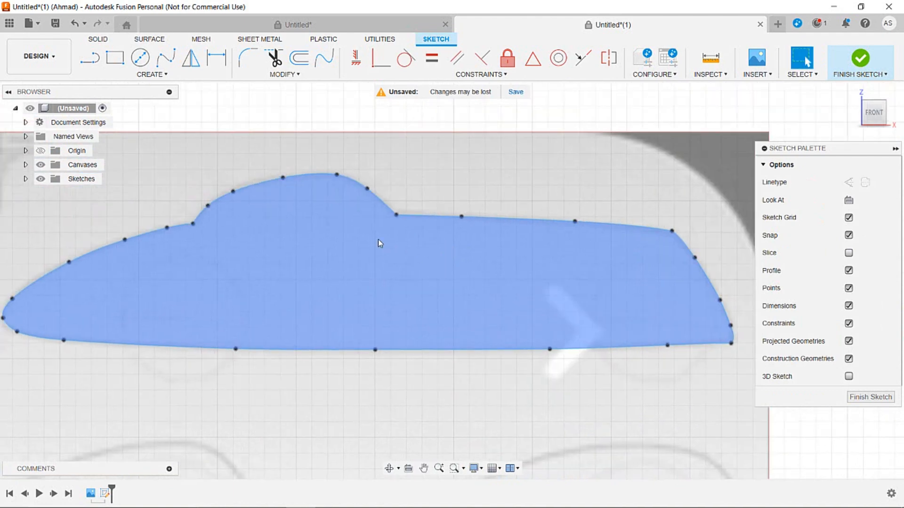
middle_drag(352, 238, 383, 238)
scroll(470, 268, down, 2)
click(859, 406)
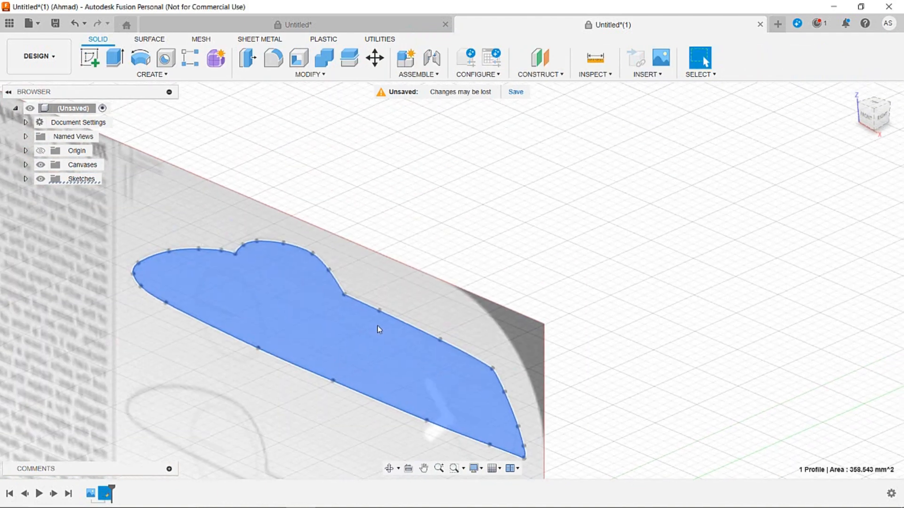
Extrude the closed car body profile 9 mm to one side as a new body.
click(379, 330)
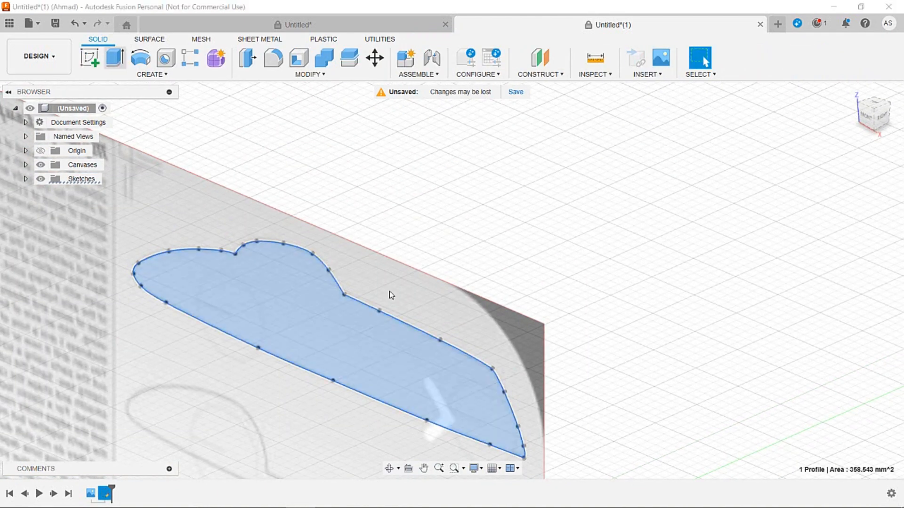
key(e)
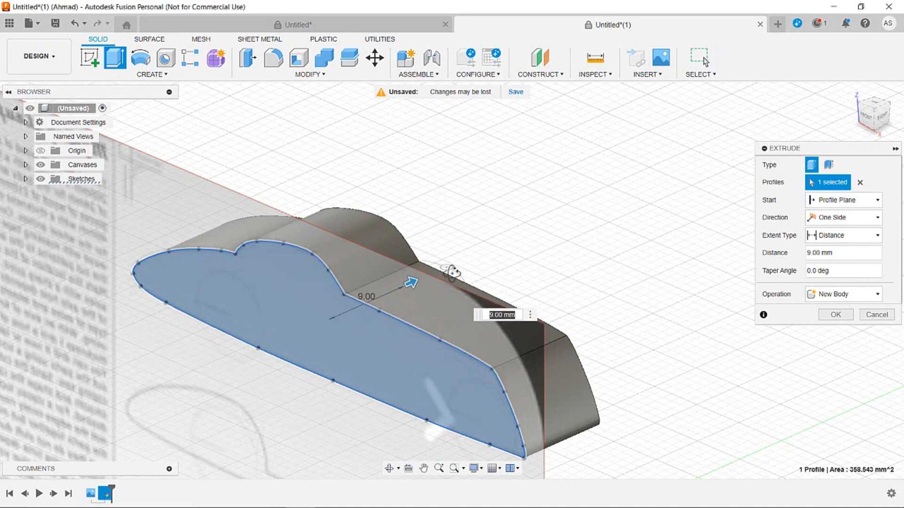
mouse_move(495, 263)
shift+middle_down()
mouse_move(456, 278)
mouse_move(489, 278)
shift+middle_up()
shift+middle_drag(349, 329, 407, 296)
middle_drag(393, 297, 411, 213)
Create a new sketch on the front plane, over the second silhouette on the canvas.
click(89, 58)
scroll(124, 409, down, 5)
middle_drag(125, 409, 213, 381)
click(212, 382)
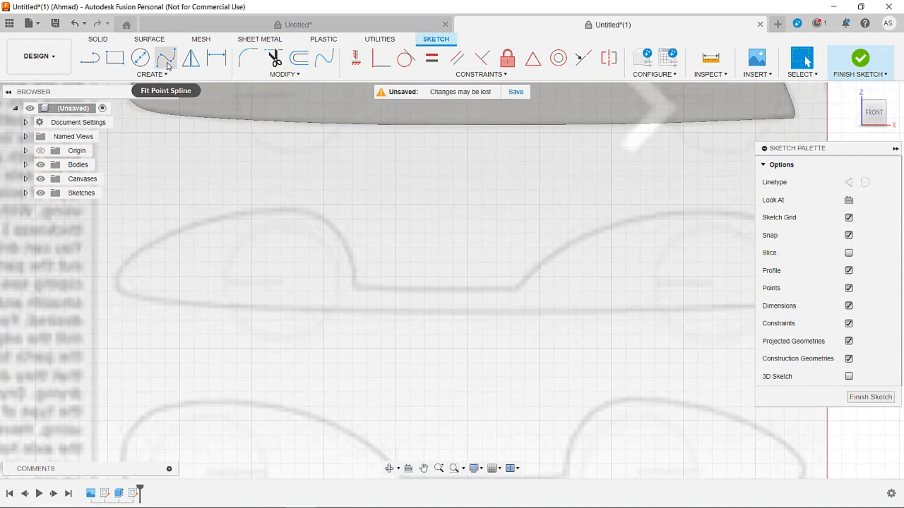
Trace the left fender of the second silhouette with a fit point spline from its nose over the wheel arch to the inner corner.
click(166, 58)
scroll(183, 316, up, 8)
click(139, 218)
click(188, 148)
middle_drag(221, 143, 192, 318)
middle_drag(643, 180, 342, 203)
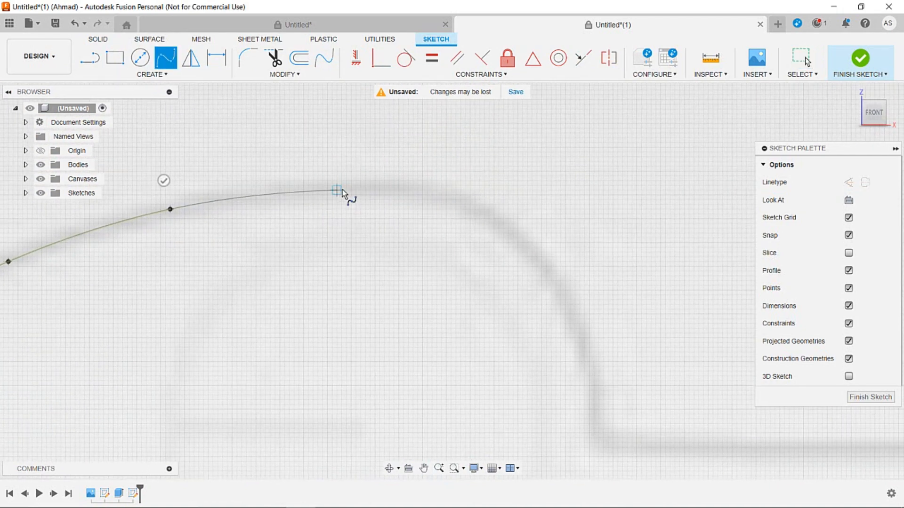
click(551, 281)
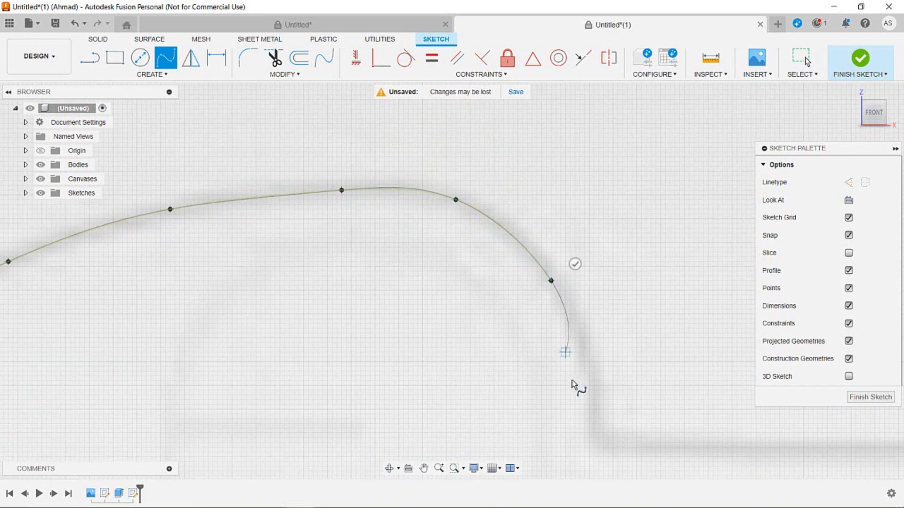
click(588, 386)
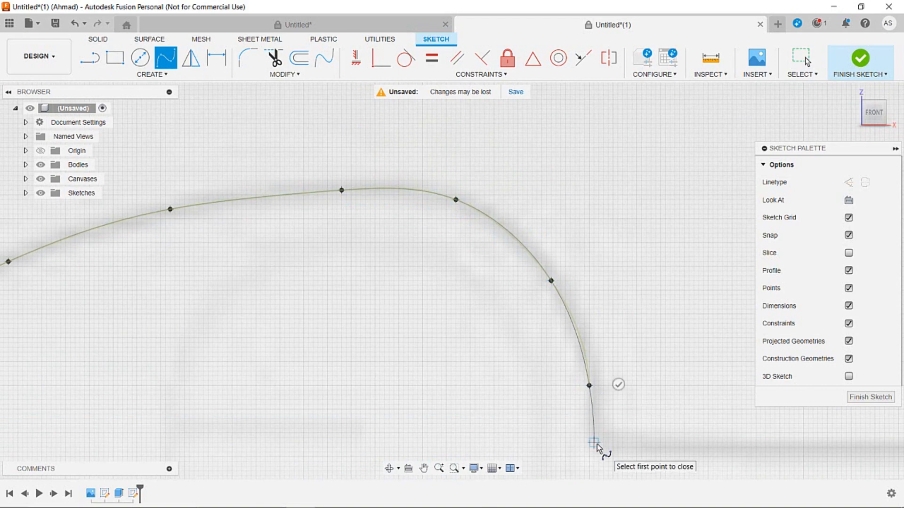
click(594, 443)
mouse_move(630, 447)
middle_down()
mouse_move(393, 318)
mouse_move(393, 334)
middle_up()
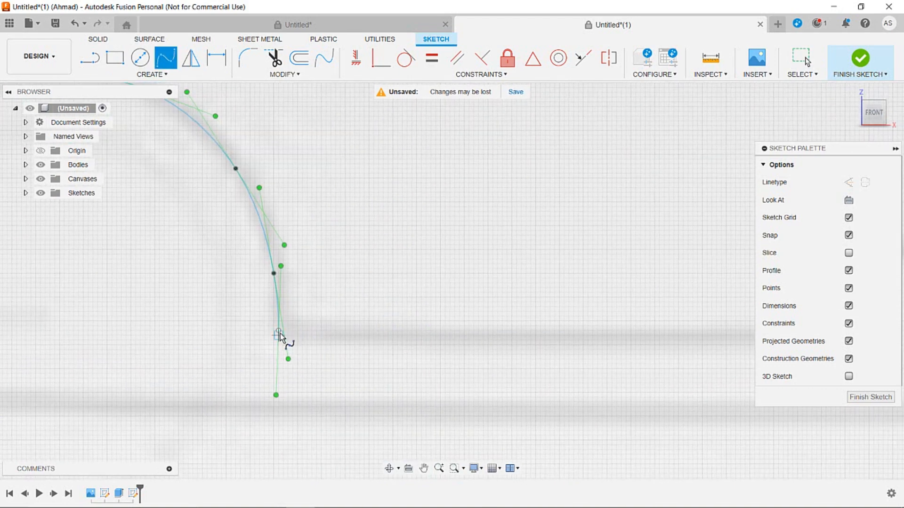
Continue the outline with a spline along the sill from the left fender's inner corner to the foot of the right fender.
click(473, 335)
middle_drag(634, 340, 263, 347)
click(444, 343)
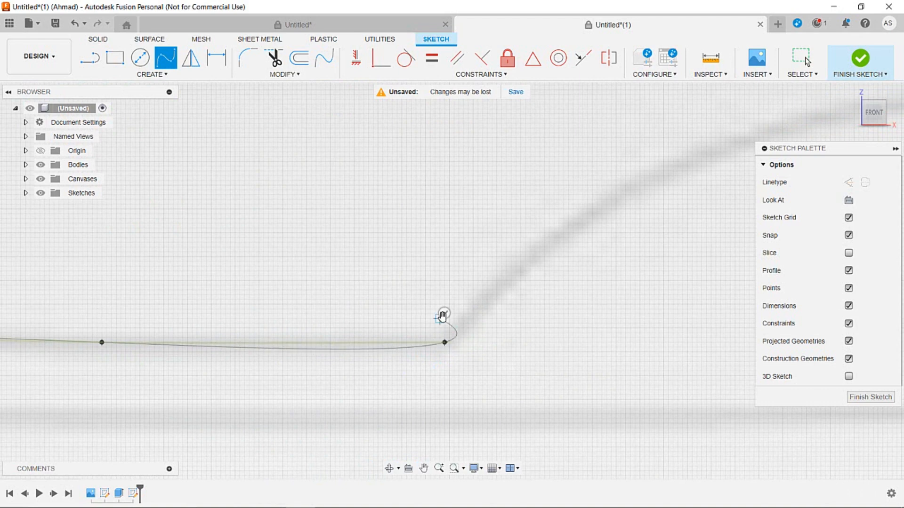
click(443, 314)
Trace the right fender with a fit point spline from its foot up the sloping arch to the flat crest.
click(526, 261)
middle_drag(686, 152, 381, 215)
scroll(316, 253, down, 3)
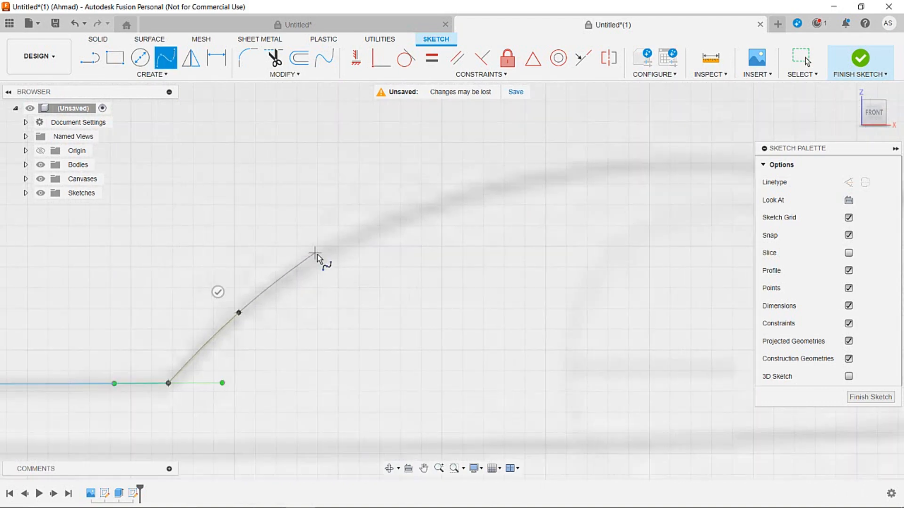
click(532, 187)
middle_drag(532, 187, 291, 198)
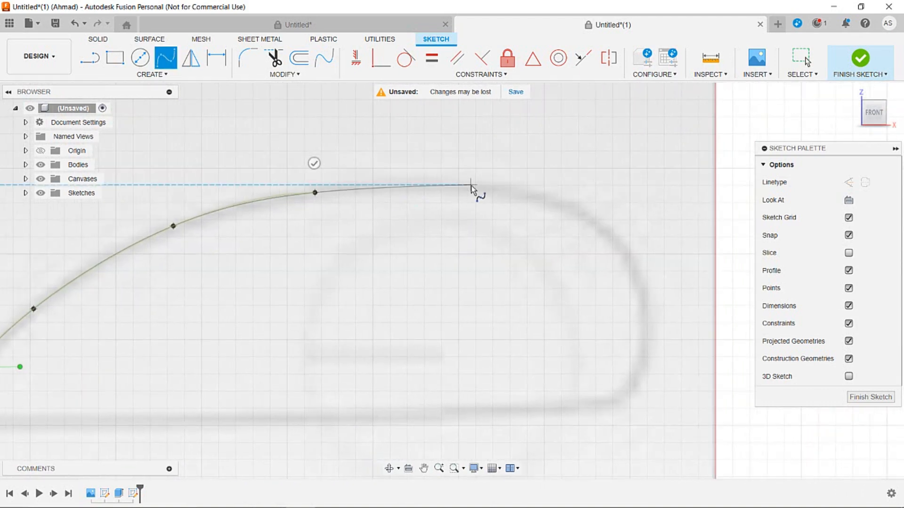
scroll(487, 188, up, 2)
click(485, 189)
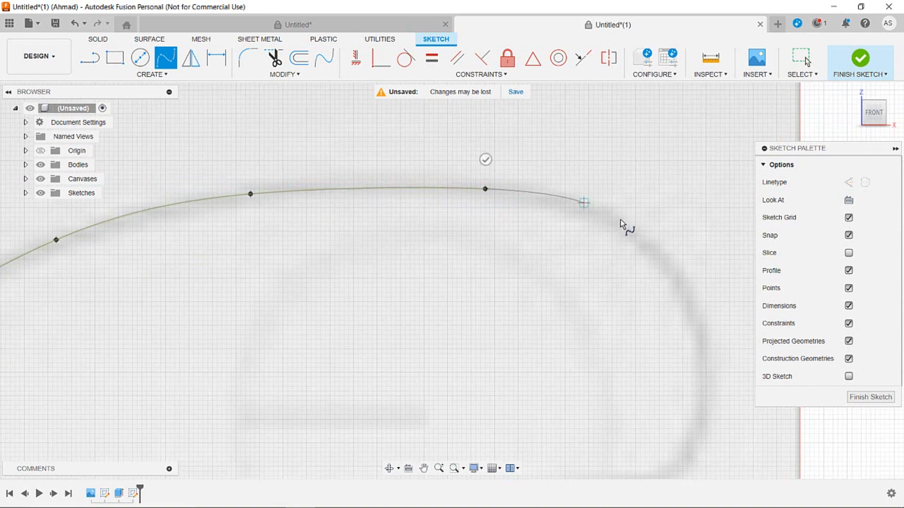
Continue the spline around the right fender's rounded rear end to its lower corner and complete it.
click(626, 231)
click(701, 338)
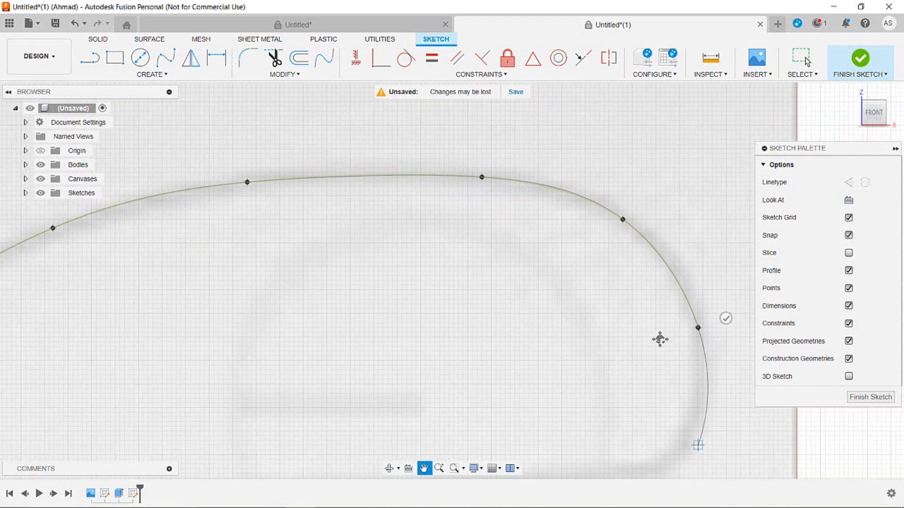
middle_drag(696, 440, 642, 242)
scroll(645, 195, down, 2)
middle_drag(645, 195, 549, 342)
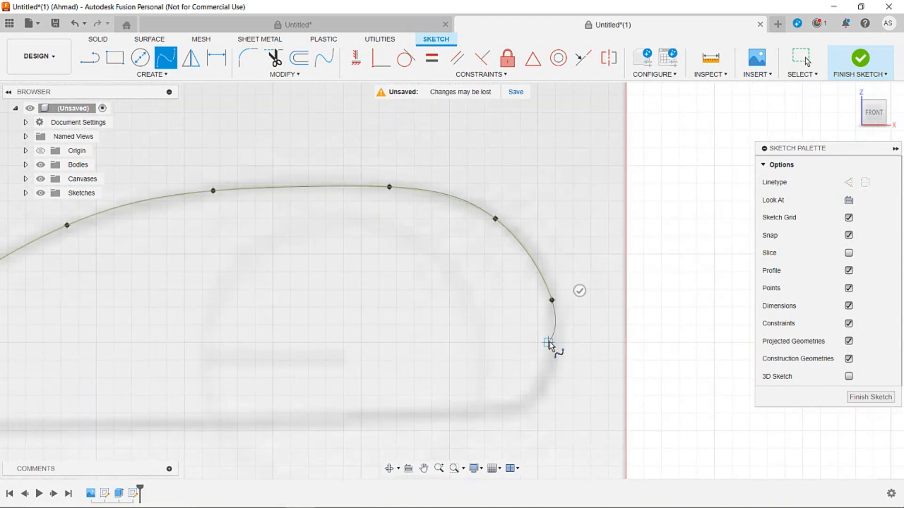
click(528, 408)
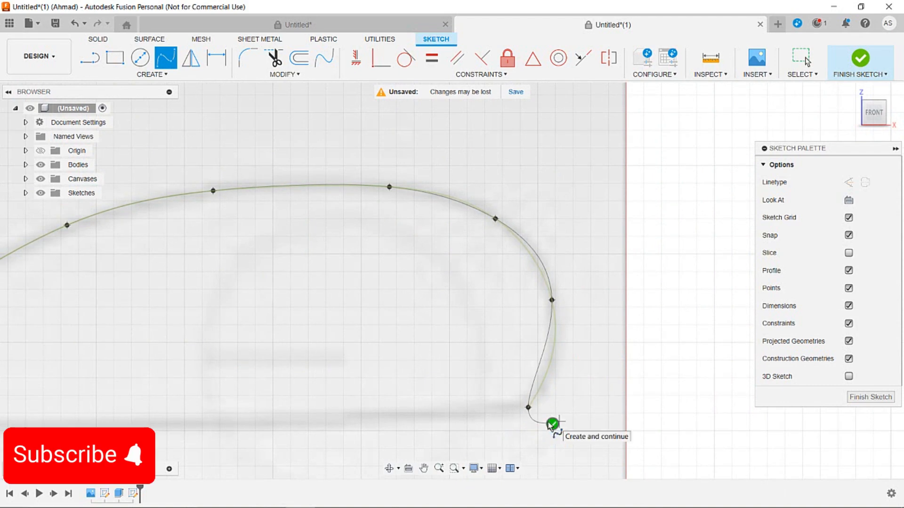
click(551, 424)
Trace the silhouette's underside with a fit point spline from the lower rear corner back to the nose, closing the outline.
scroll(367, 418, down, 2)
middle_drag(368, 418, 560, 377)
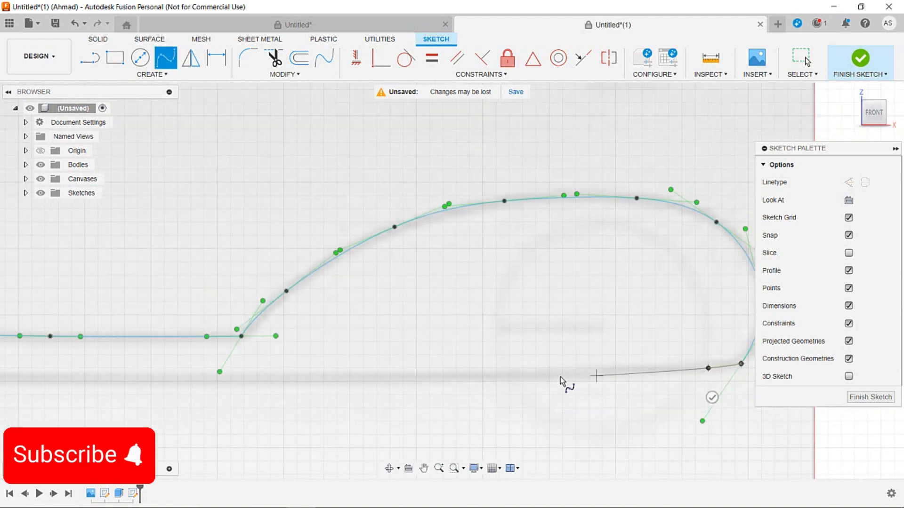
click(507, 375)
middle_drag(202, 381, 389, 348)
scroll(387, 347, up, 3)
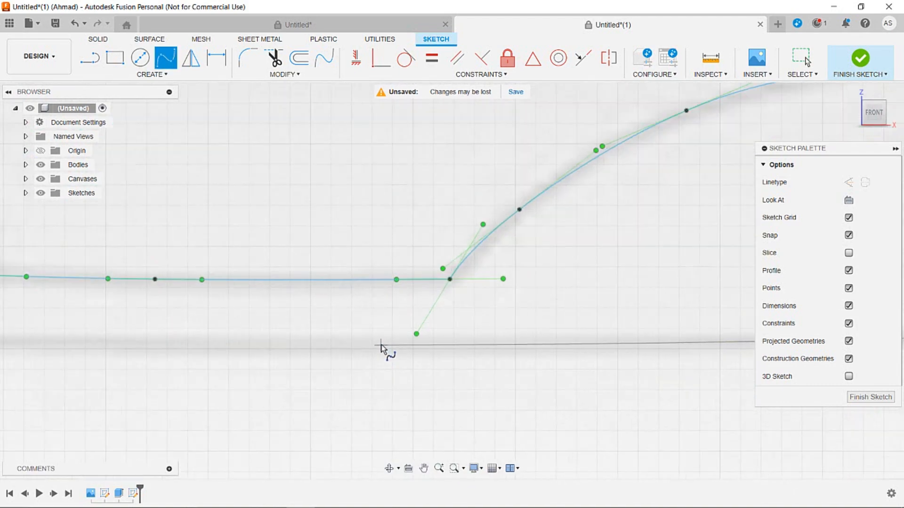
click(381, 344)
middle_drag(242, 347, 614, 334)
click(307, 330)
middle_drag(461, 354, 815, 382)
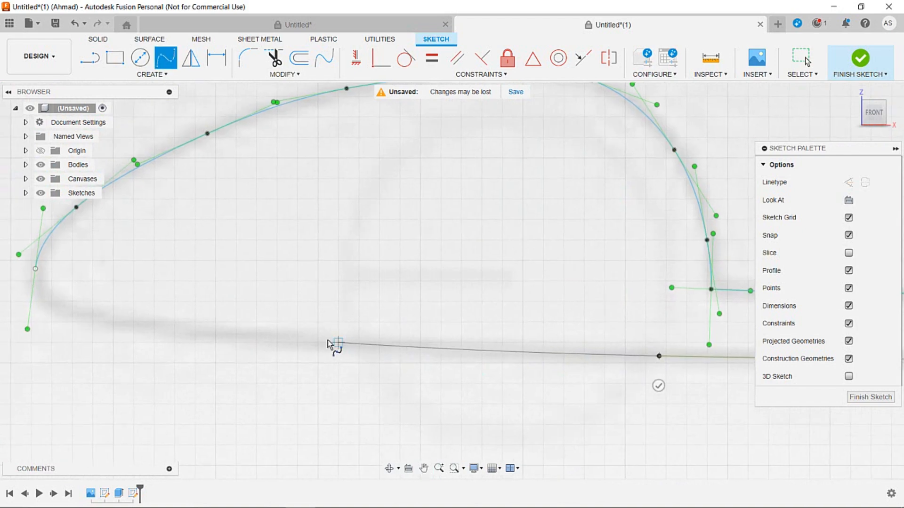
click(35, 269)
mouse_move(75, 283)
middle_down()
mouse_move(398, 332)
mouse_move(387, 271)
middle_up()
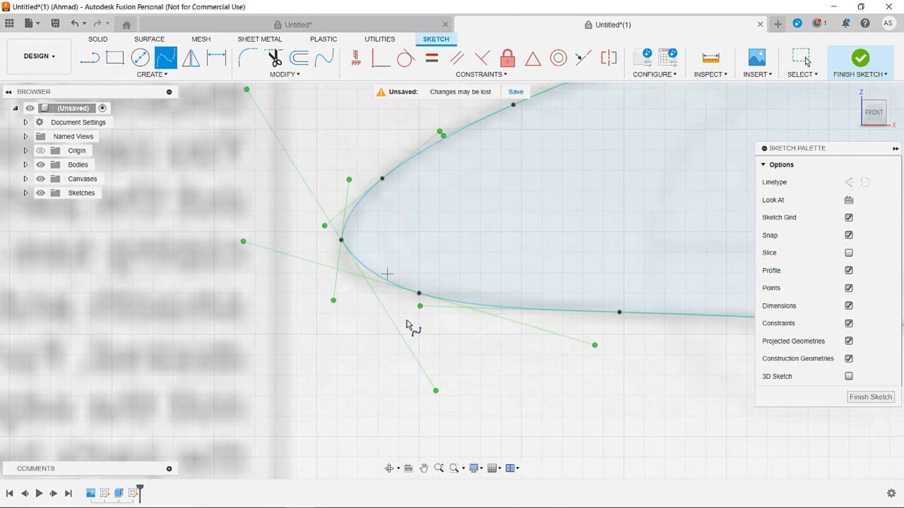
End the spline command, then smooth the nose by adjusting its tangent handle and the adjacent lower fit point to match the canvas.
right_click(436, 391)
click(483, 391)
drag(436, 392, 345, 408)
scroll(583, 363, down, 1)
drag(431, 297, 441, 303)
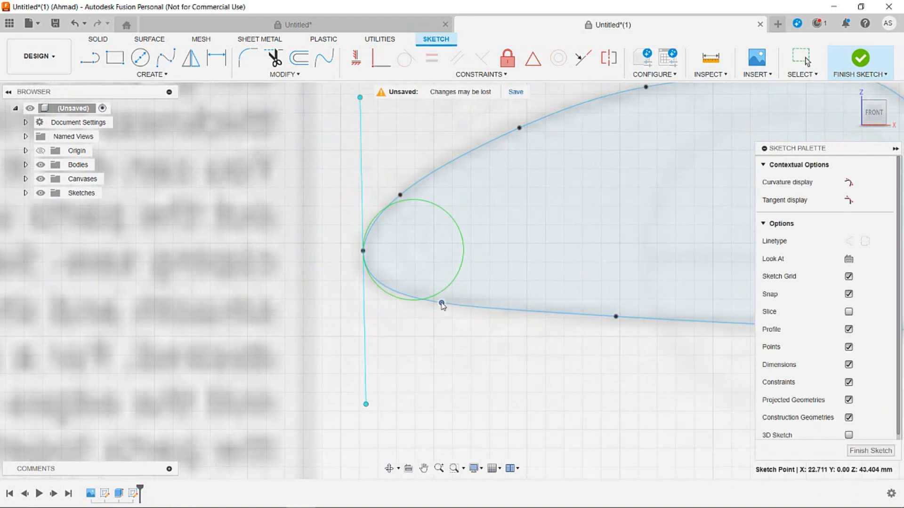
Check the closed fender outline against the canvas and finish the sketch.
scroll(448, 305, down, 2)
middle_drag(748, 318, 113, 324)
scroll(113, 324, down, 2)
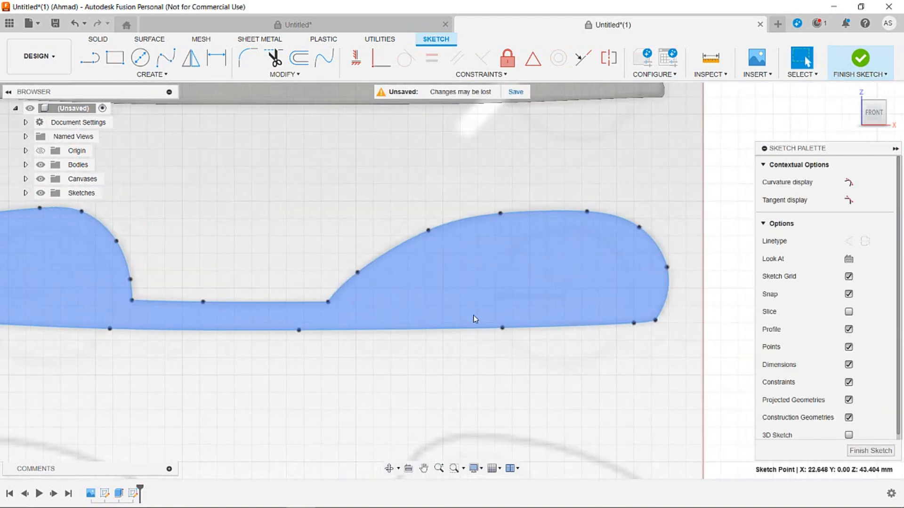
scroll(562, 305, down, 4)
click(860, 59)
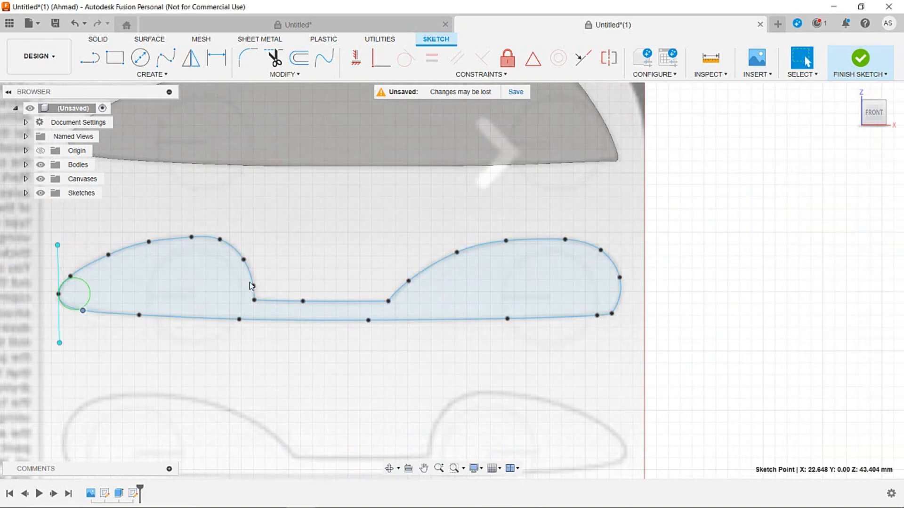
Extrude the closed fender profile 2 mm to one side as a new body, and hide the canvases.
click(606, 285)
mouse_move(541, 276)
shift+middle_down()
mouse_move(468, 307)
mouse_move(488, 305)
shift+middle_up()
middle_drag(479, 209, 334, 325)
scroll(333, 325, down, 3)
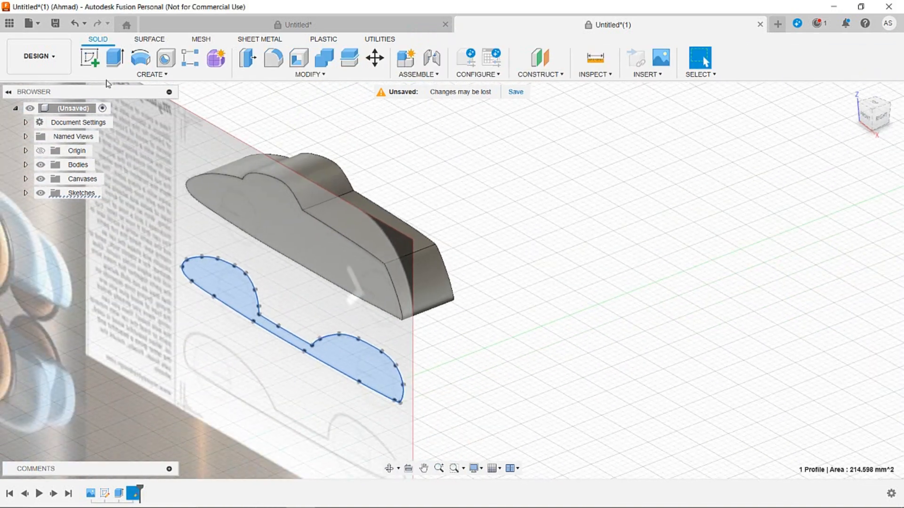
click(114, 58)
drag(306, 329, 316, 328)
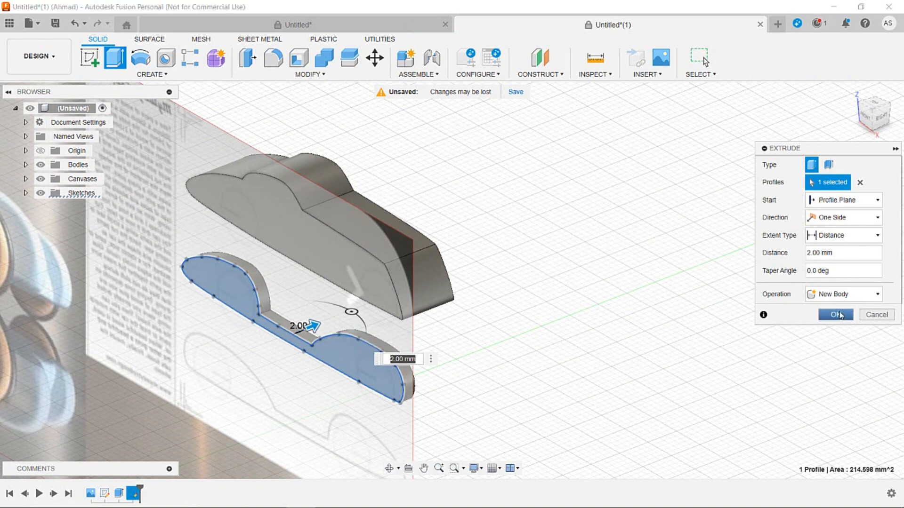
key(Return)
click(41, 179)
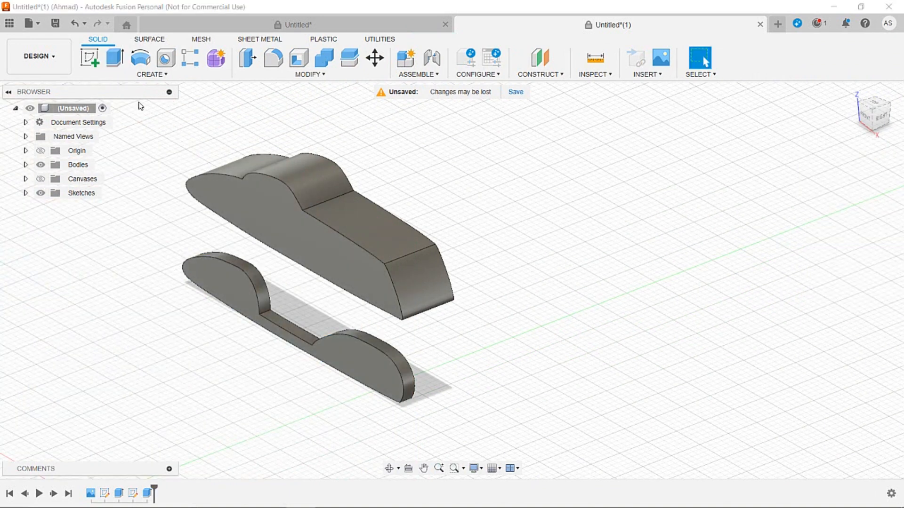
Start moving both the car body and the fender body, shifting them -40 mm along Z.
click(375, 57)
scroll(341, 259, up, 2)
scroll(387, 218, down, 5)
middle_drag(492, 248, 491, 290)
drag(509, 333, 322, 109)
drag(392, 216, 382, 346)
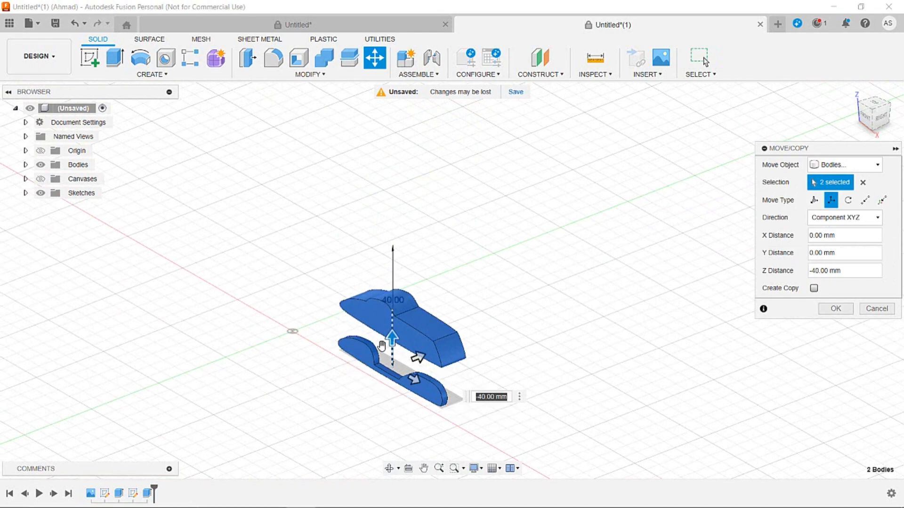
In the front view, adjust both bodies' height until the fender body's base rests on the X axis, and apply the move.
click(865, 116)
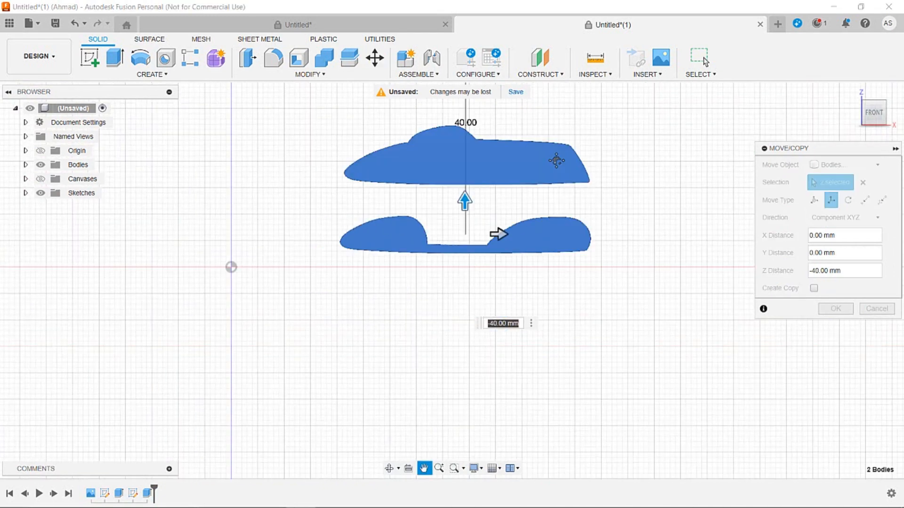
drag(518, 170, 515, 231)
scroll(521, 196, up, 5)
scroll(512, 218, up, 3)
middle_drag(477, 217, 454, 229)
scroll(451, 242, down, 8)
click(836, 308)
Move only the car body -13 mm along Z so that it overlaps the fender body.
drag(292, 132, 635, 230)
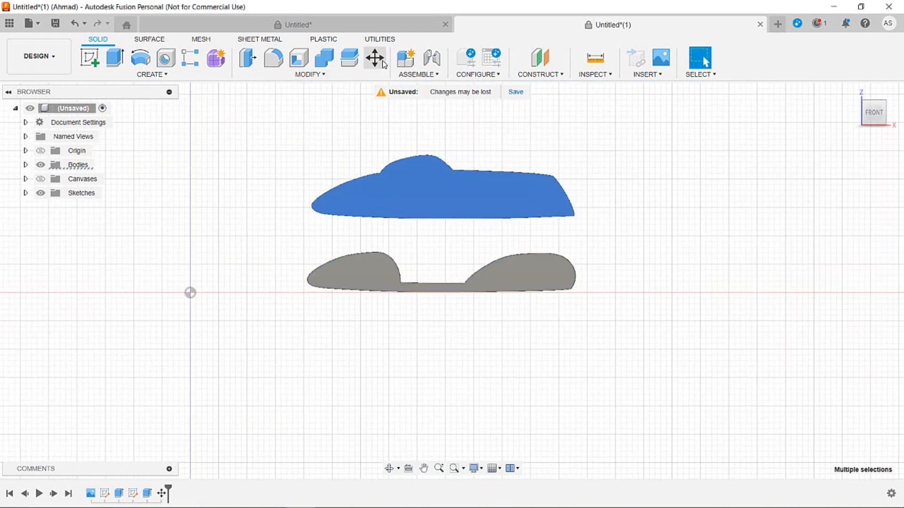
click(375, 57)
drag(342, 150, 342, 222)
scroll(451, 252, up, 4)
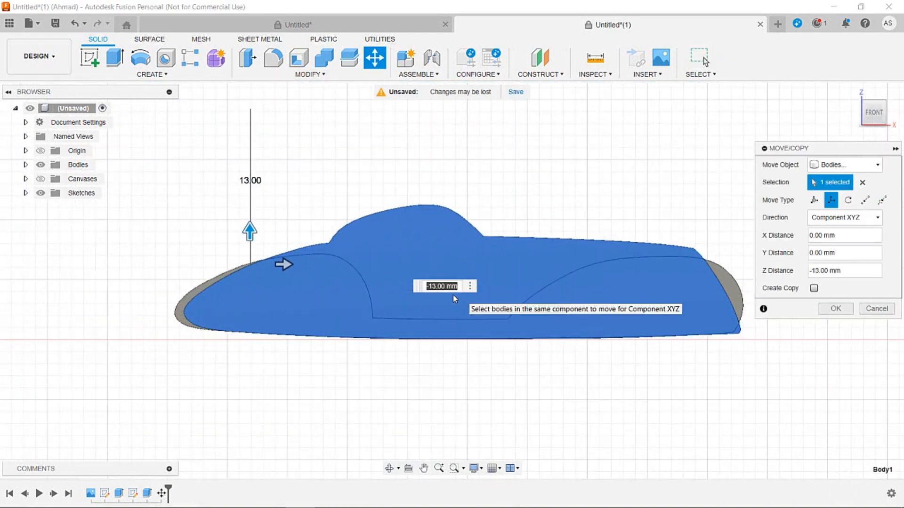
Try X offsets of -0.5, -1 and -1.25 mm for the car body to line up its nose with the fender body.
drag(284, 264, 252, 263)
scroll(281, 267, up, 3)
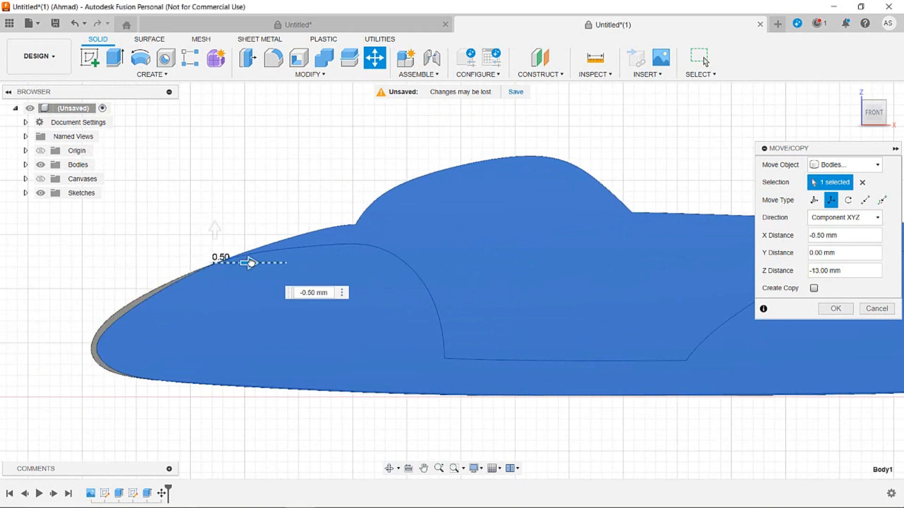
scroll(254, 264, down, 5)
drag(302, 283, 299, 286)
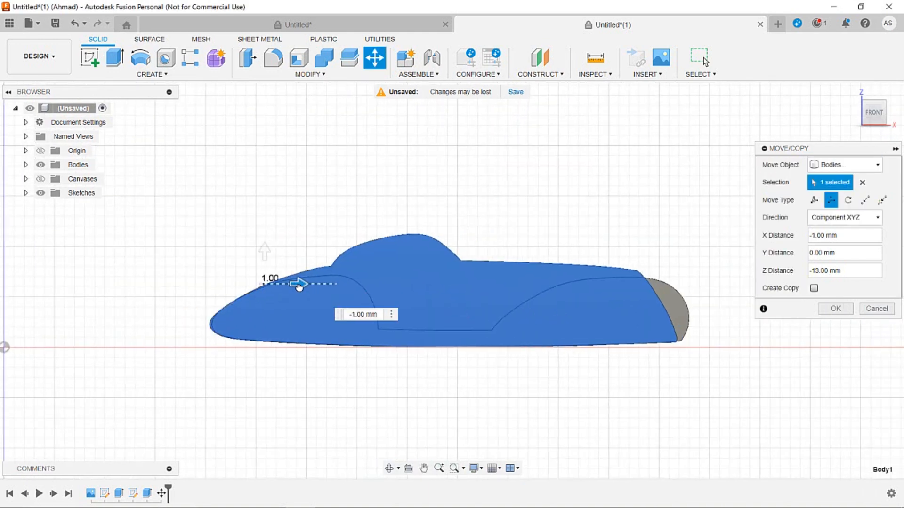
scroll(298, 286, up, 5)
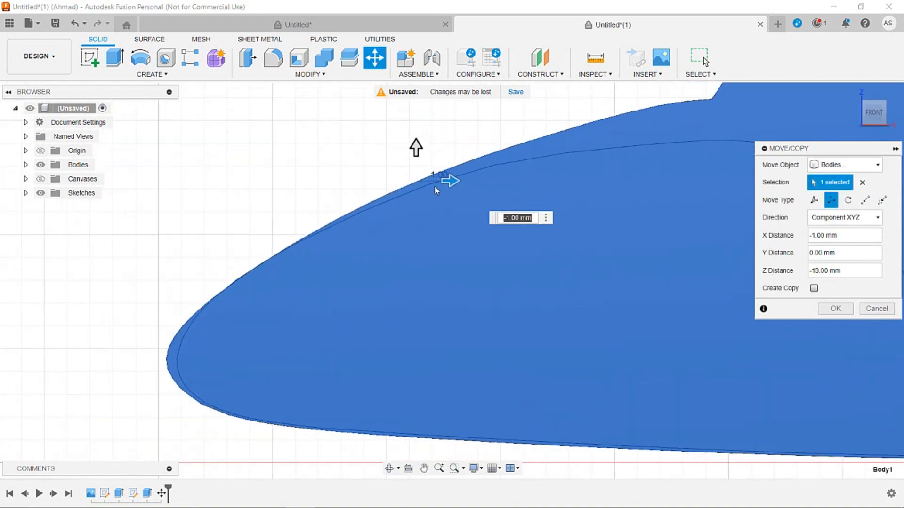
drag(453, 184, 455, 182)
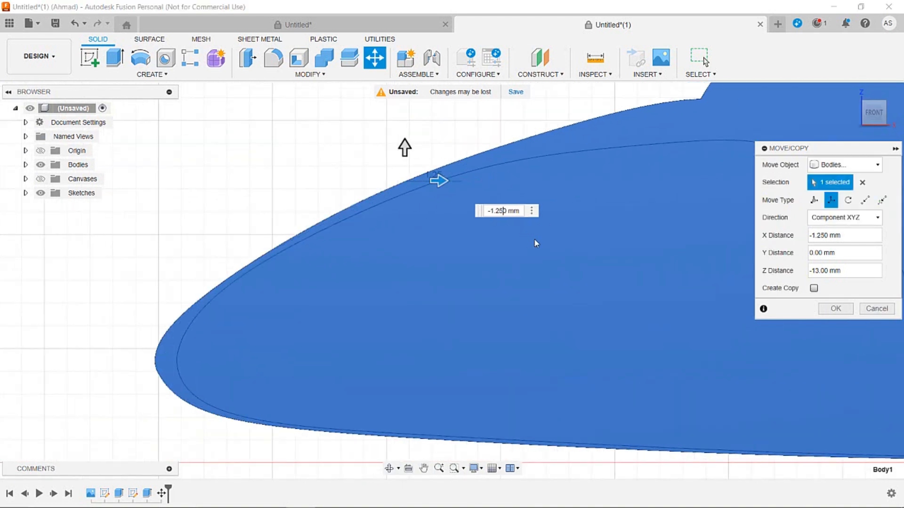
Set the car body's X distance to -0.75 mm to align the noses, and apply the move.
key(BackSpace)
key(BackSpace)
text(5)
key(BackSpace)
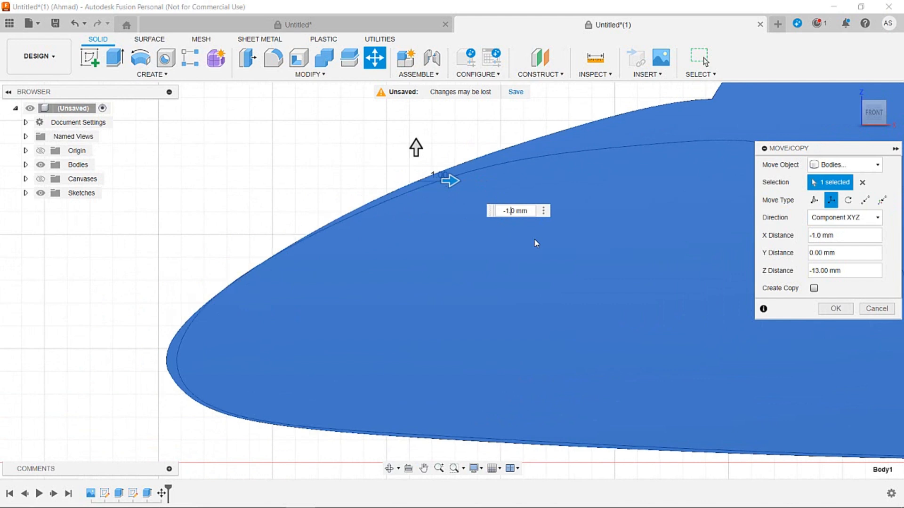
key(BackSpace)
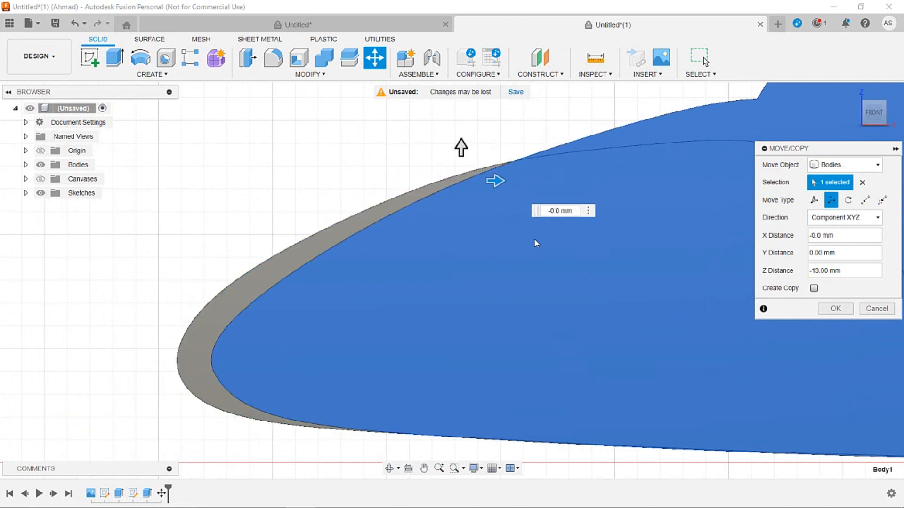
text(5)
key(Delete)
text(5)
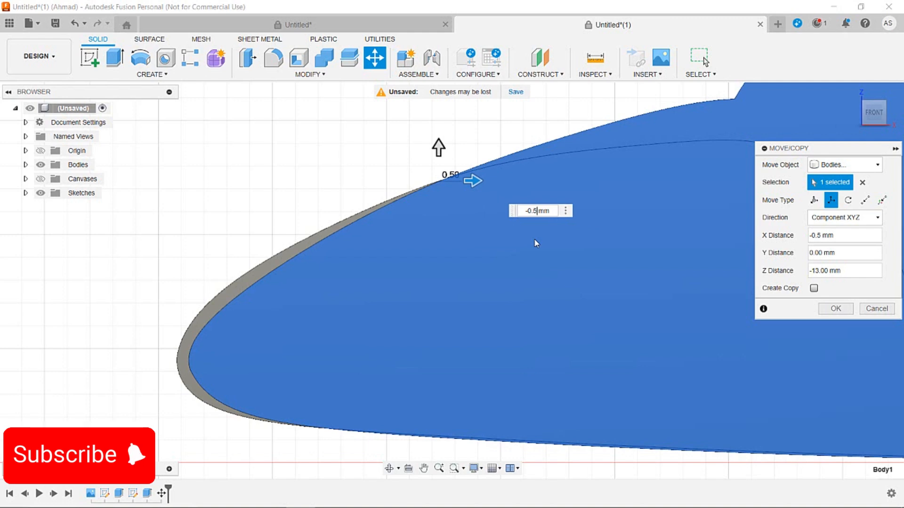
key(BackSpace)
text(75)
key(Return)
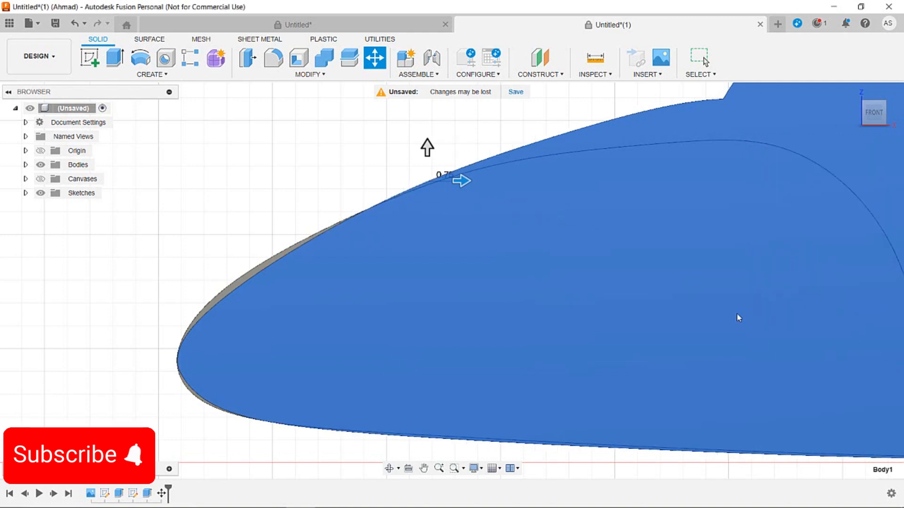
scroll(736, 314, down, 5)
middle_drag(720, 329, 570, 345)
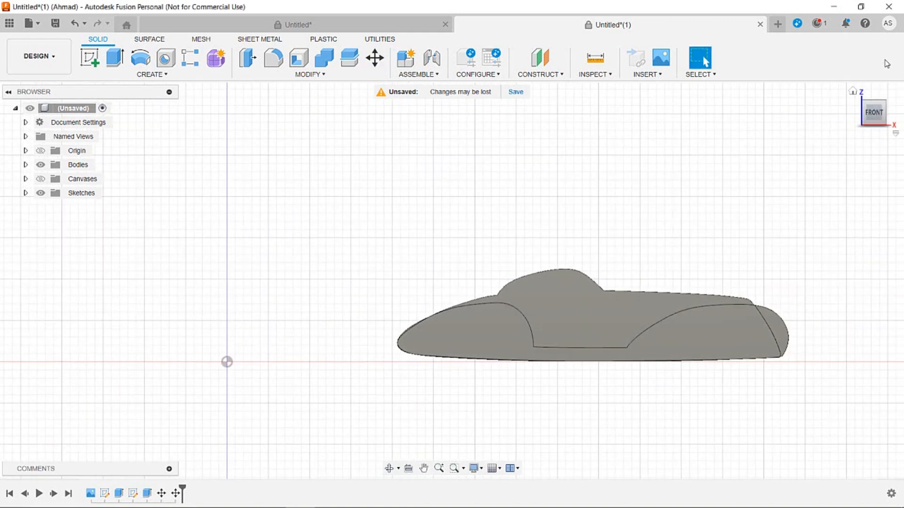
click(853, 95)
click(873, 104)
middle_drag(475, 299, 670, 302)
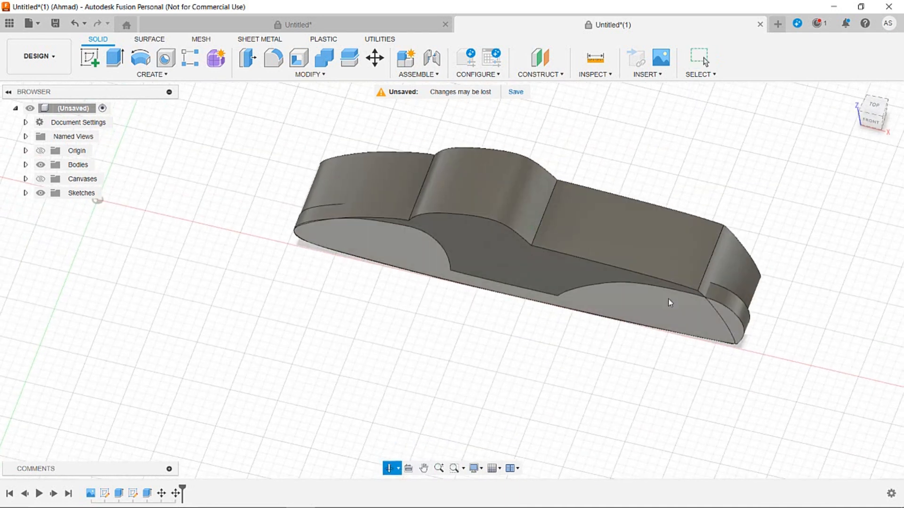
click(650, 314)
click(375, 58)
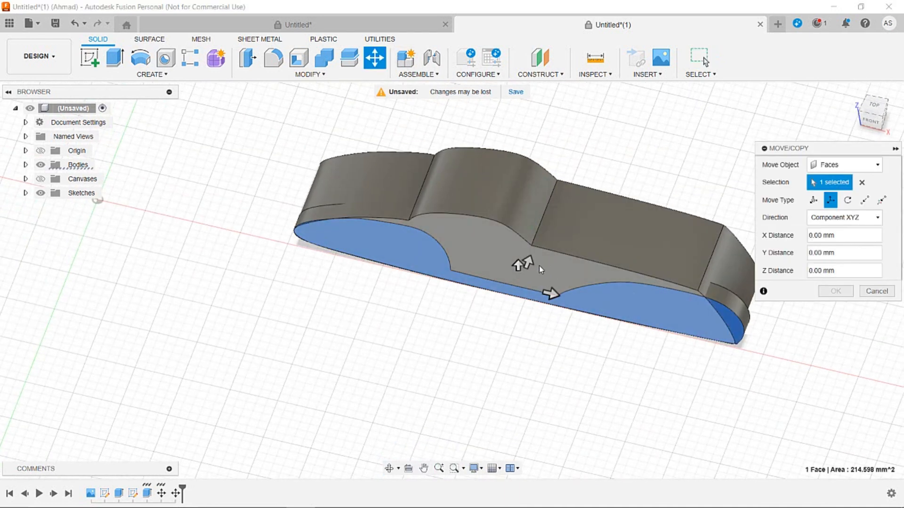
drag(527, 262, 522, 269)
click(876, 291)
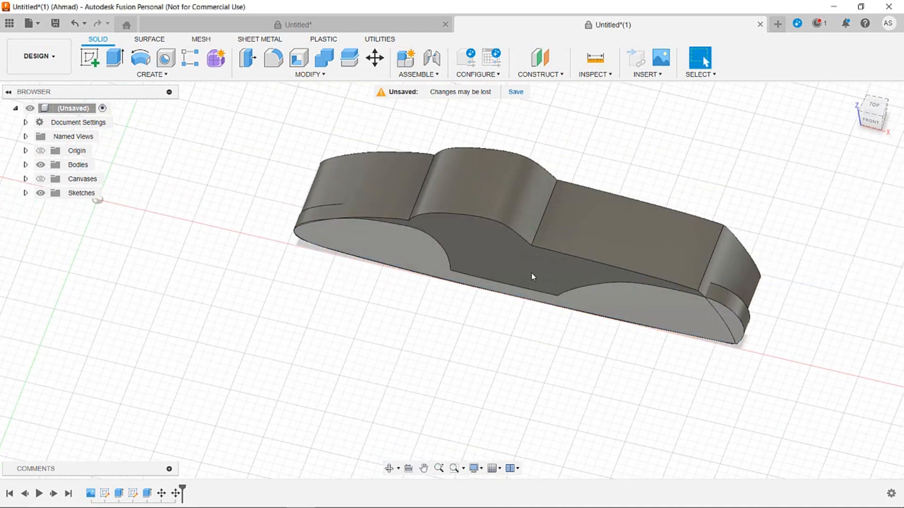
Hide the car body and move the fender body -2 mm along Y.
click(40, 165)
click(40, 165)
click(26, 165)
click(51, 179)
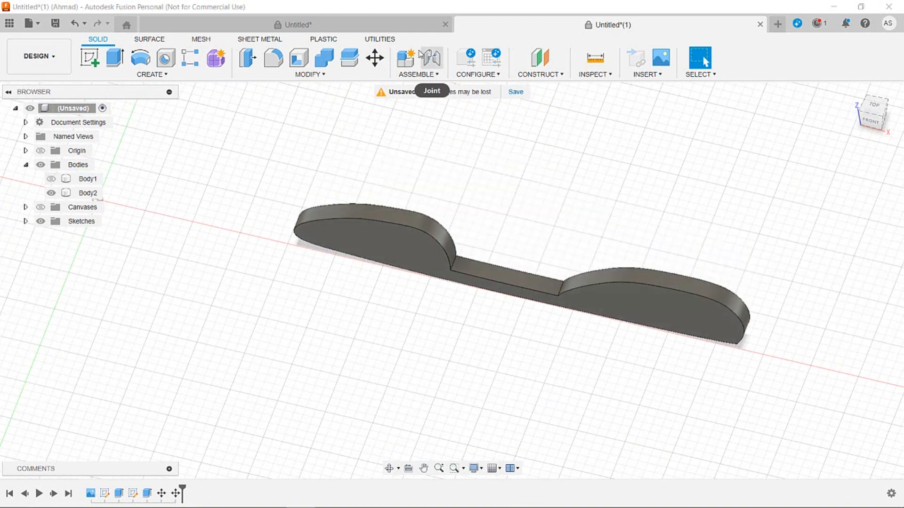
click(375, 58)
click(358, 210)
drag(532, 242, 521, 263)
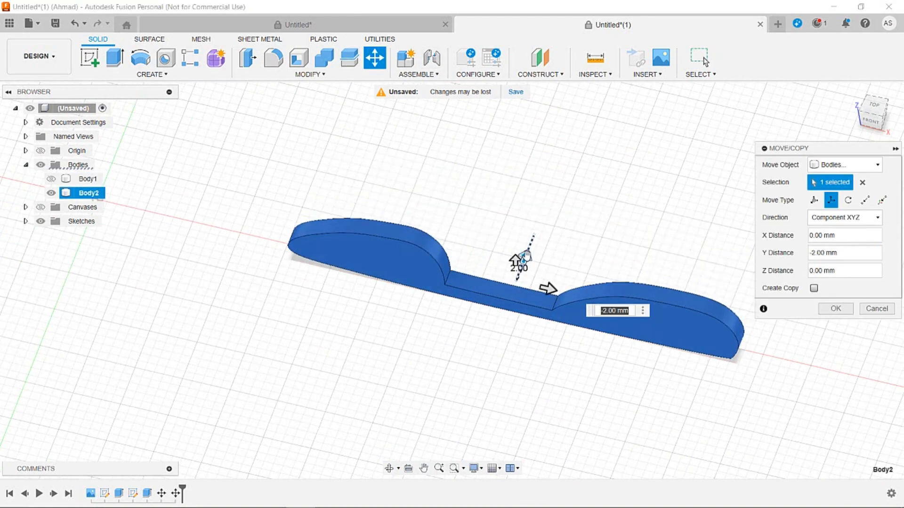
Show the car body again to check the fender body against its side, and apply the move.
shift+middle_drag(521, 263, 546, 249)
click(51, 179)
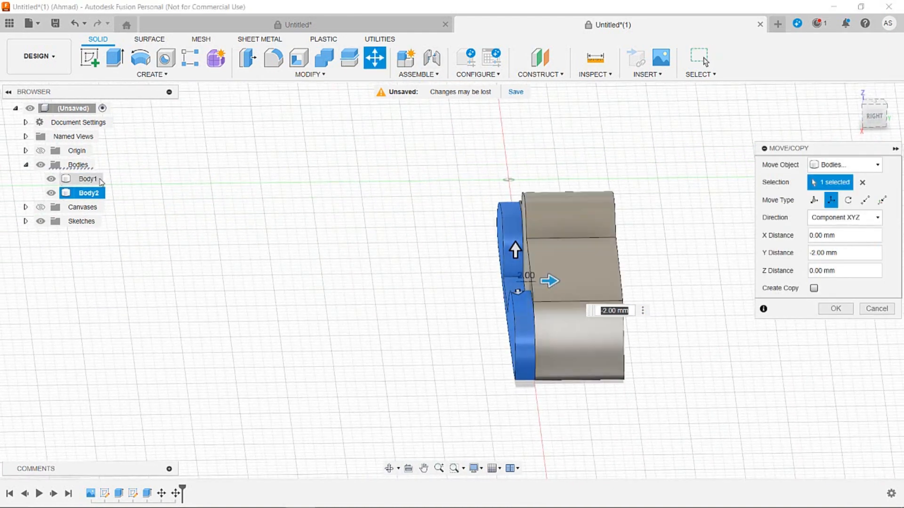
shift+middle_drag(315, 228, 400, 259)
scroll(433, 250, down, 4)
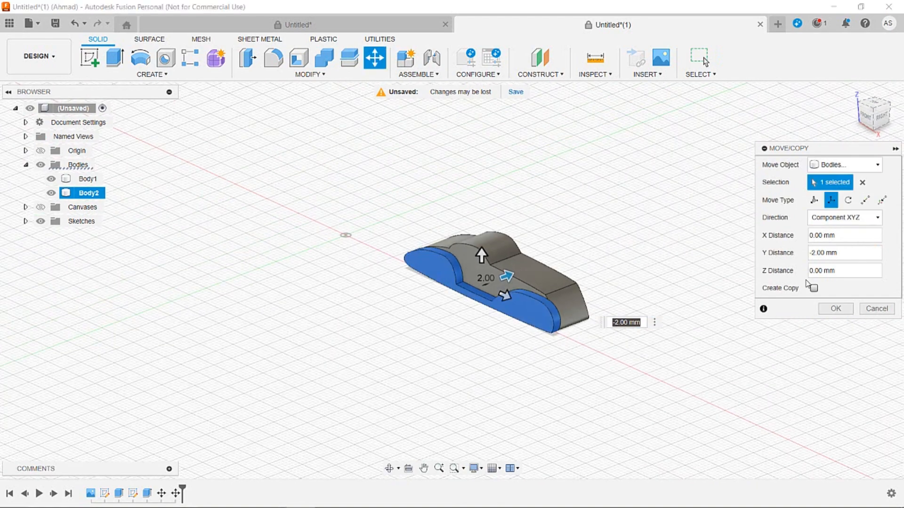
click(836, 309)
Create a copy of the fender body and move it along Y to the opposite side of the car body.
click(375, 57)
click(439, 270)
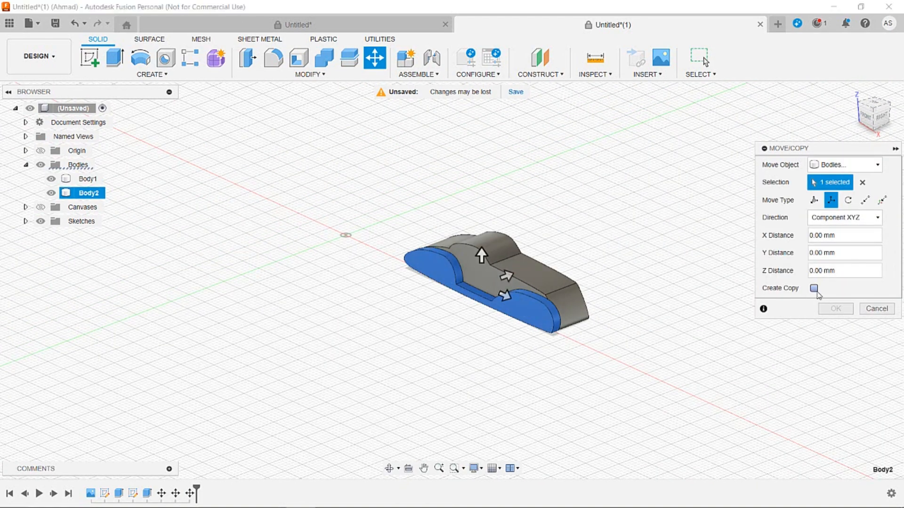
click(813, 288)
shift+middle_drag(524, 279, 472, 288)
drag(510, 281, 561, 281)
scroll(533, 287, up, 5)
key(Return)
shift+middle_drag(391, 343, 414, 394)
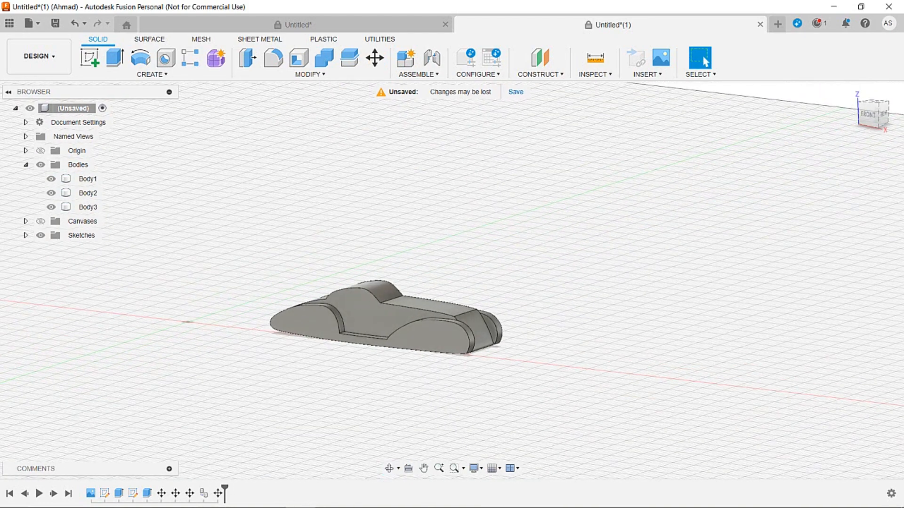
Show the reference canvas and, on the front plane, sketch a construction circle tracing the left wheel of the lowest fender outline.
click(333, 501)
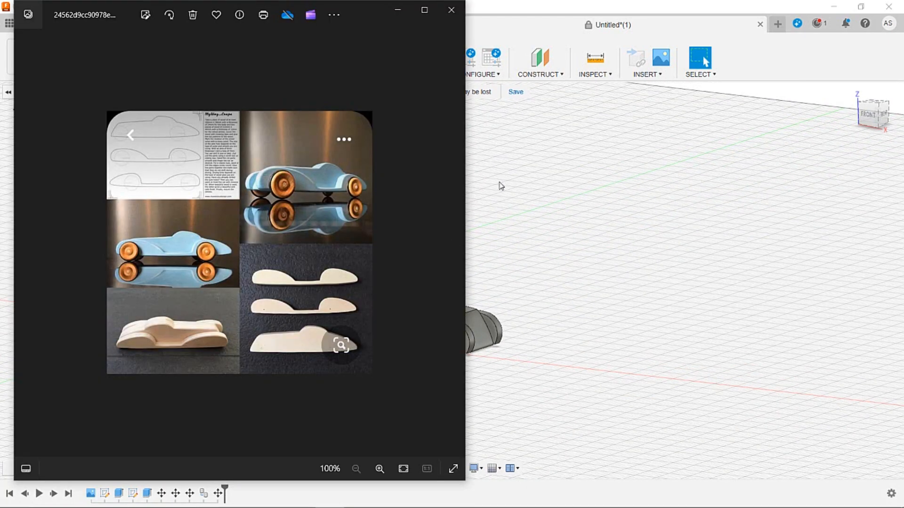
click(585, 181)
click(41, 221)
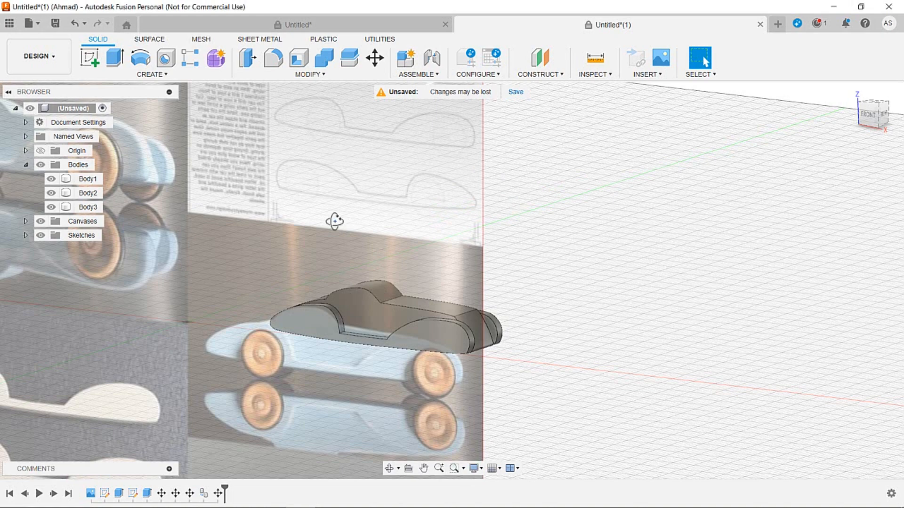
shift+middle_drag(335, 223, 498, 182)
click(89, 58)
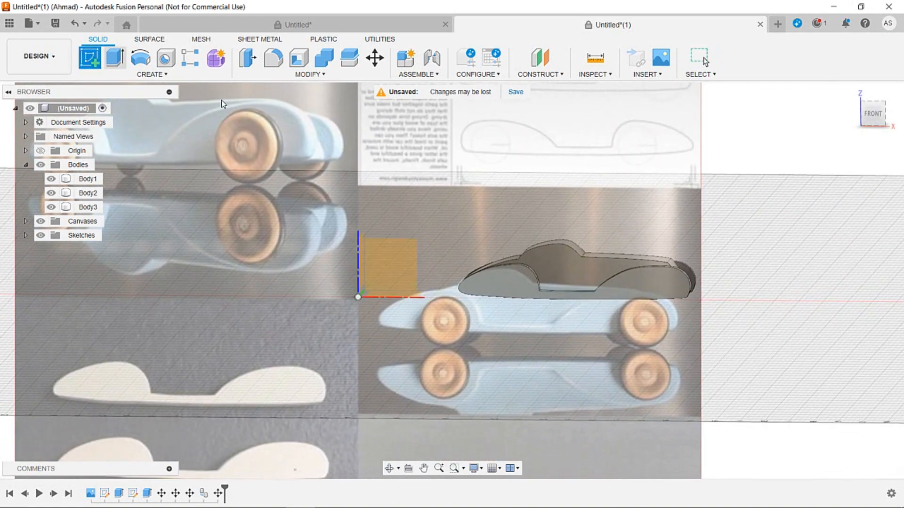
click(411, 263)
click(140, 59)
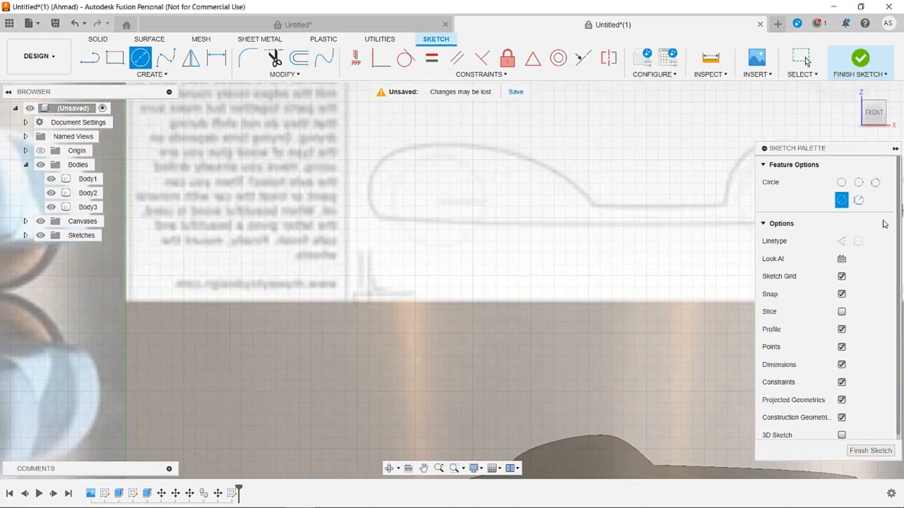
click(844, 240)
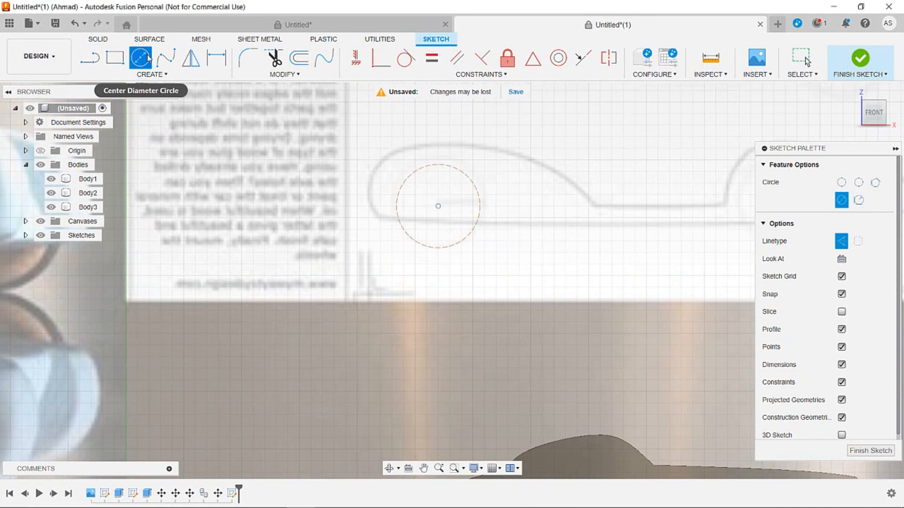
Add horizontal and vertical construction lines across the wheel circle through its centre, and finish the sketch.
key(l)
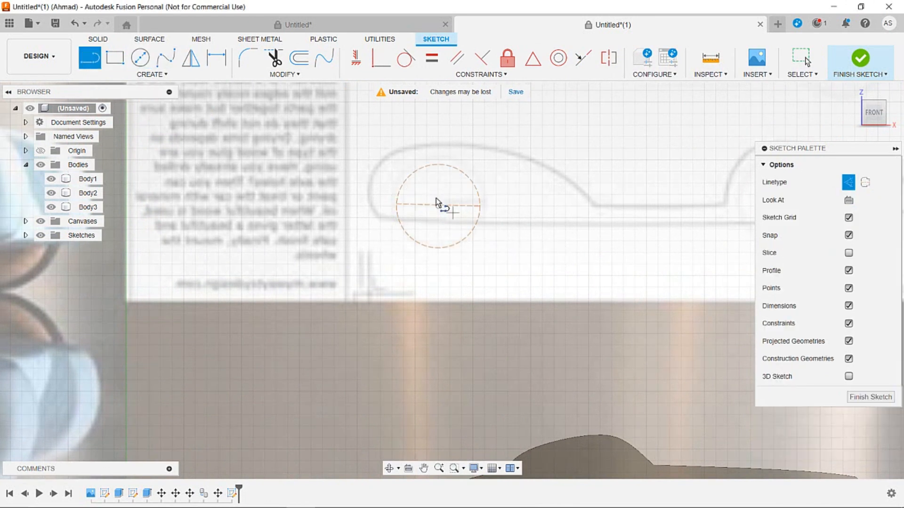
double_click(441, 253)
click(869, 397)
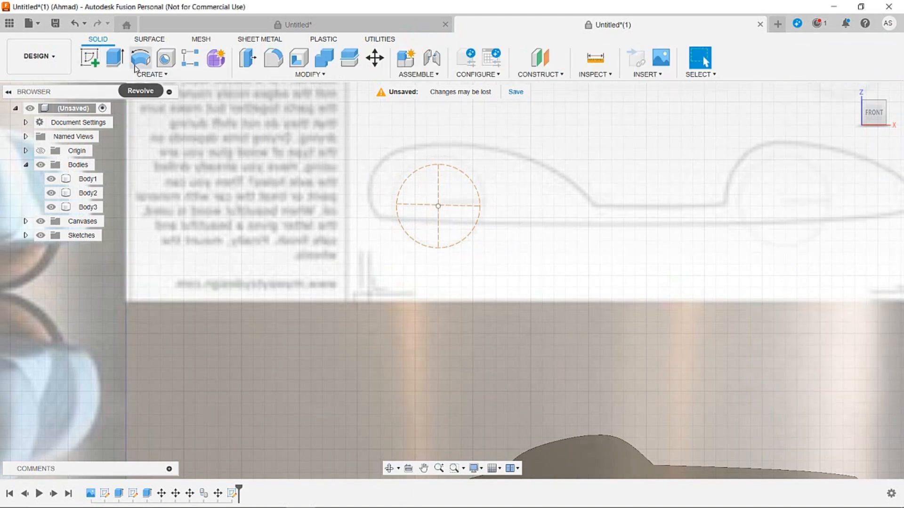
Start a sketch on the horizontal plane and hide all three bodies.
scroll(367, 231, down, 4)
mouse_move(403, 275)
shift+middle_down()
mouse_move(405, 252)
mouse_move(324, 256)
mouse_move(349, 278)
mouse_move(391, 276)
shift+middle_up()
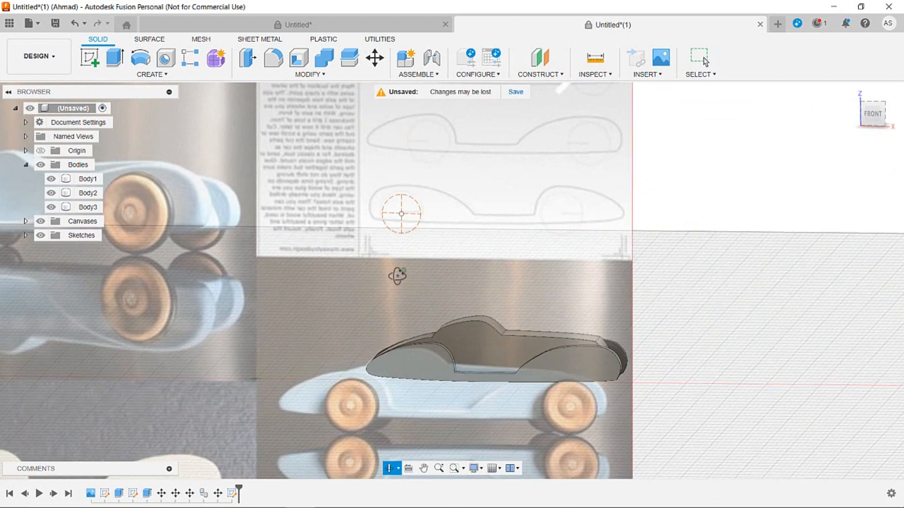
scroll(408, 274, up, 5)
middle_drag(433, 155, 433, 232)
scroll(433, 232, up, 2)
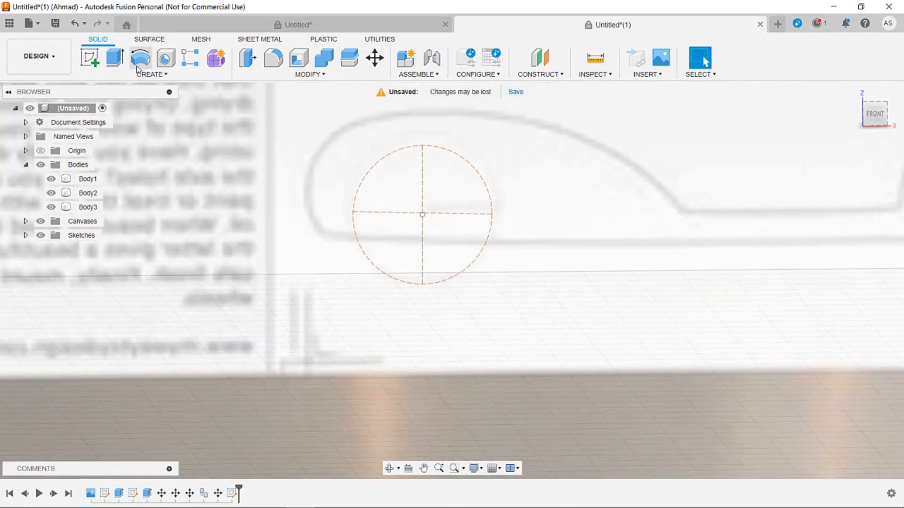
click(92, 60)
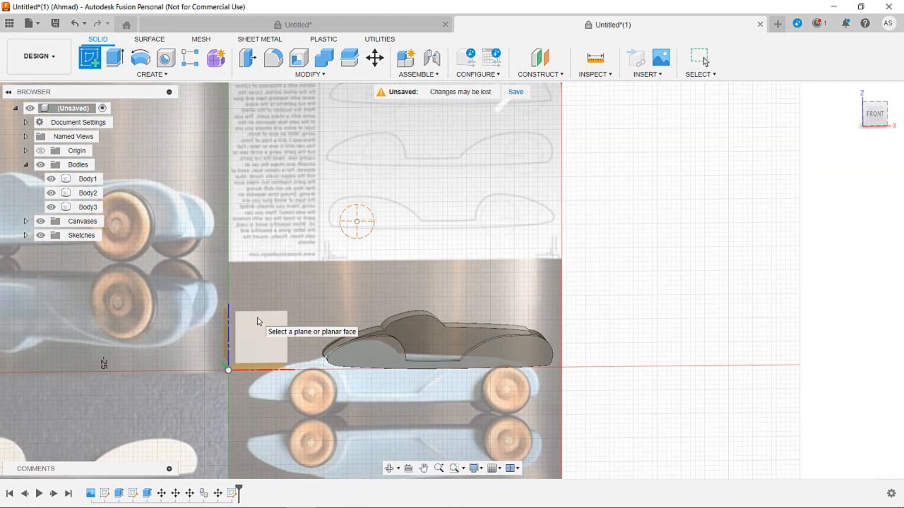
click(258, 321)
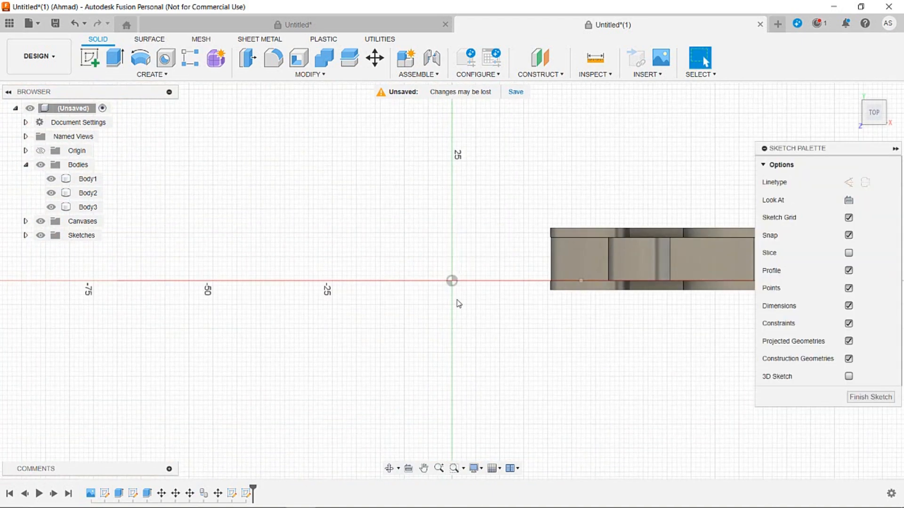
mouse_move(588, 296)
shift+middle_down()
mouse_move(555, 312)
mouse_move(556, 333)
mouse_move(564, 332)
shift+middle_up()
click(874, 113)
click(51, 207)
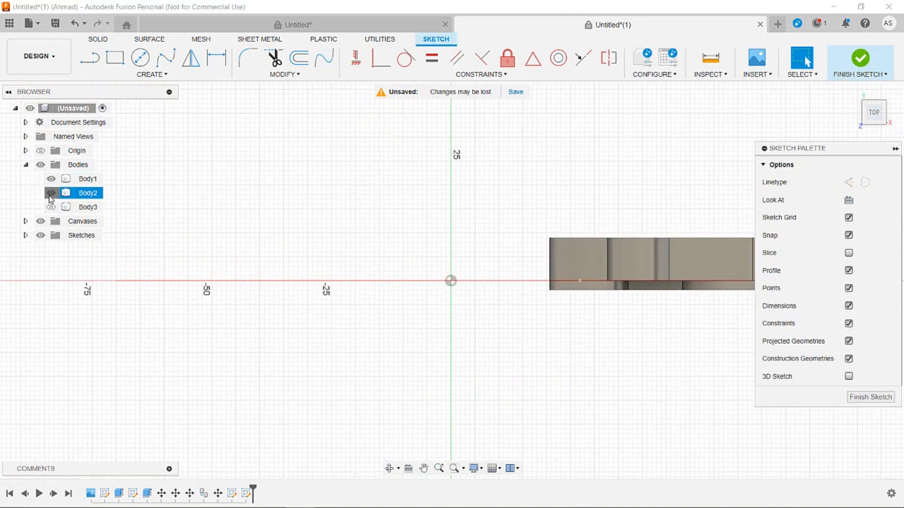
click(50, 179)
click(51, 193)
Draw a wavy open spline below the X axis as a wheel half-profile, with both ends on the axis.
scroll(502, 227, up, 6)
middle_drag(576, 367, 468, 280)
click(166, 58)
scroll(488, 231, up, 3)
scroll(483, 215, down, 3)
click(471, 277)
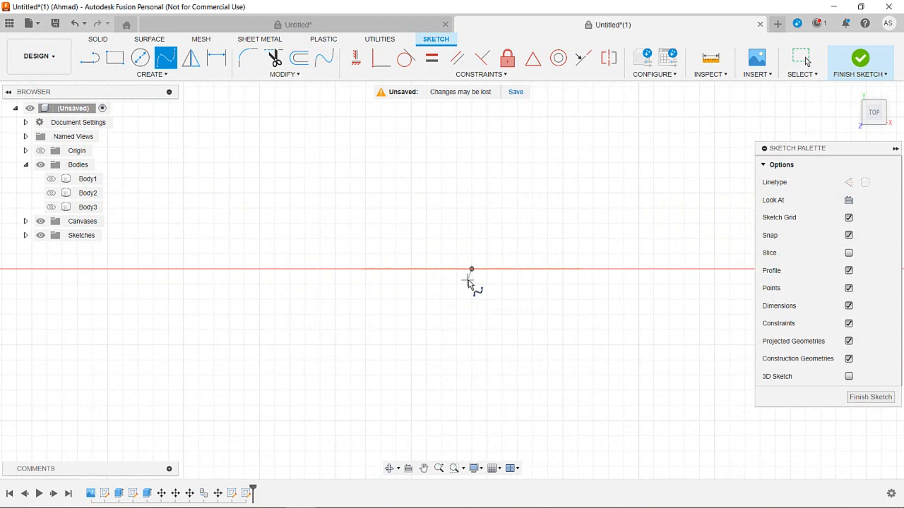
click(468, 281)
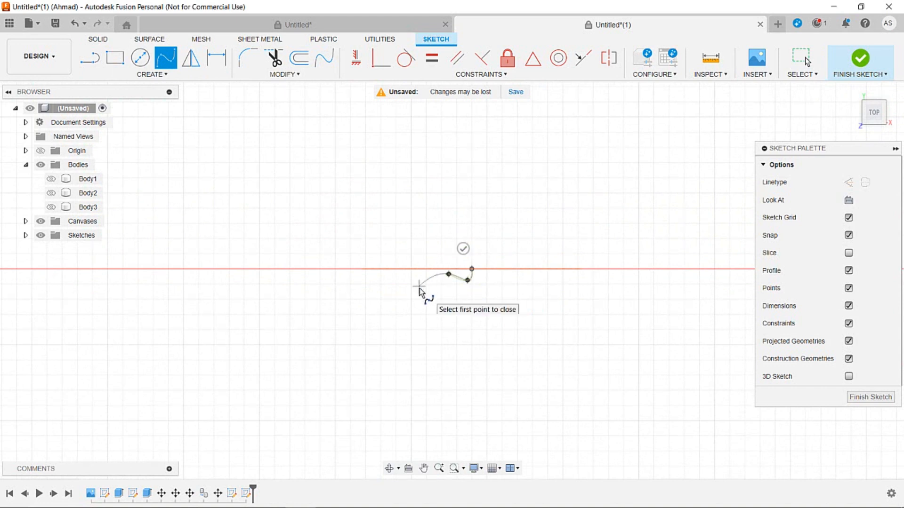
scroll(411, 288, up, 4)
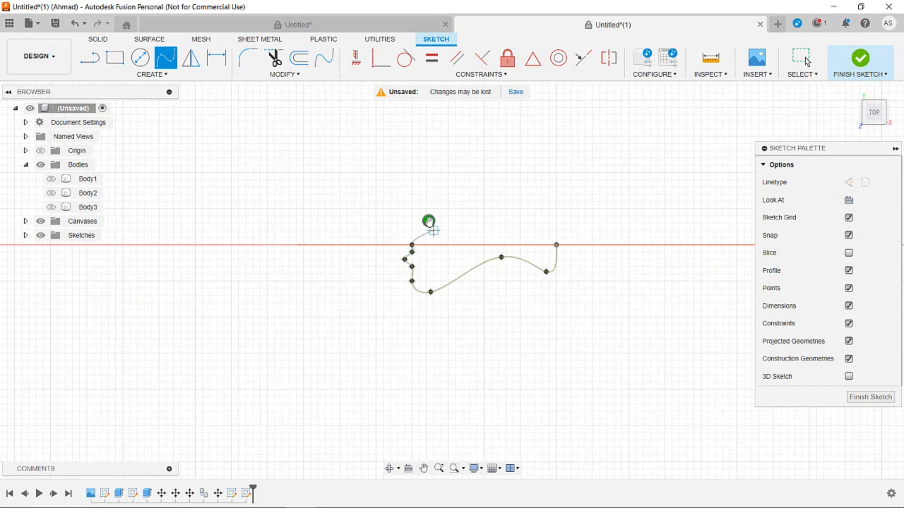
click(428, 220)
Close the spline profile with a line along the X axis between its two ends.
scroll(398, 244, up, 4)
click(433, 247)
middle_drag(677, 258, 492, 255)
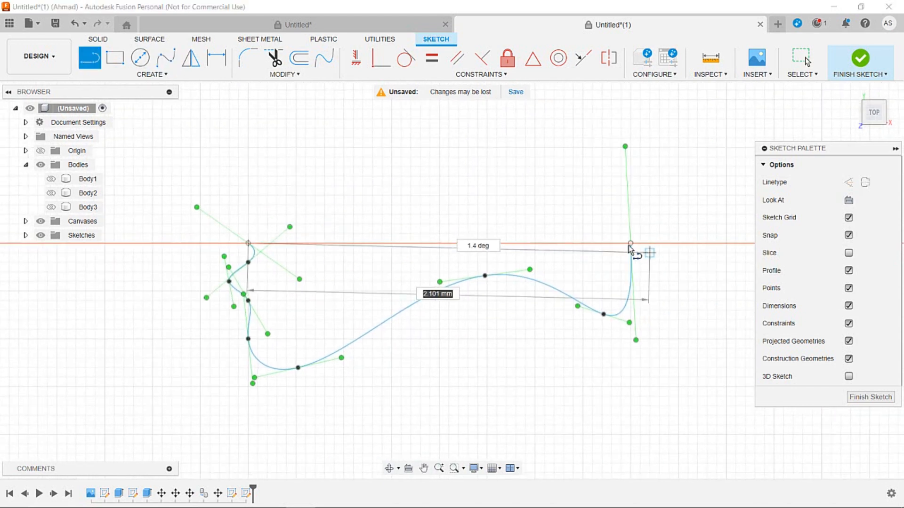
click(630, 245)
scroll(214, 266, up, 3)
key(Escape)
Reposition the spline's fit points to straighten the profile's left side, and finish the sketch.
mouse_move(358, 291)
mouse_down()
mouse_move(272, 277)
mouse_move(271, 263)
mouse_up()
drag(267, 294, 272, 295)
click(272, 328)
drag(264, 398, 270, 399)
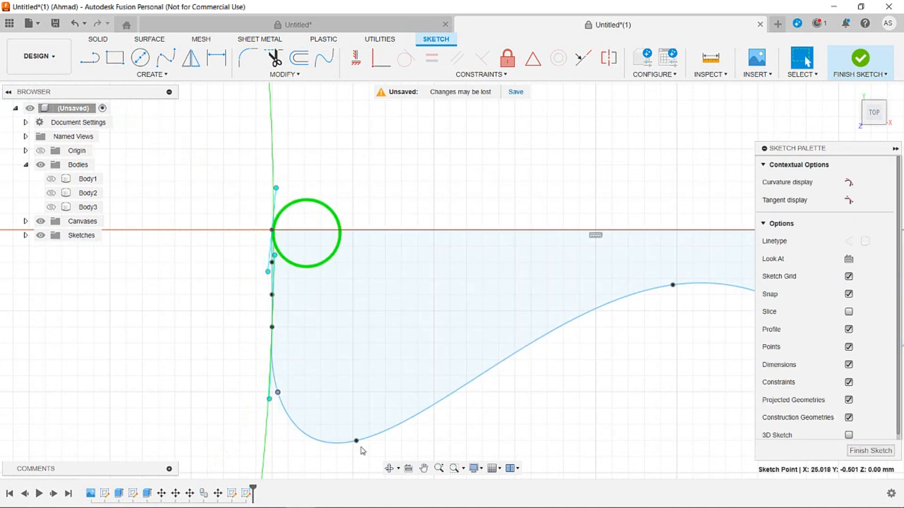
scroll(414, 407, down, 2)
mouse_move(424, 408)
middle_down()
mouse_move(337, 356)
mouse_move(306, 355)
middle_up()
click(869, 451)
Try to revolve the spline profile as a new body, cancel it, and delete the profile's sketch.
click(140, 65)
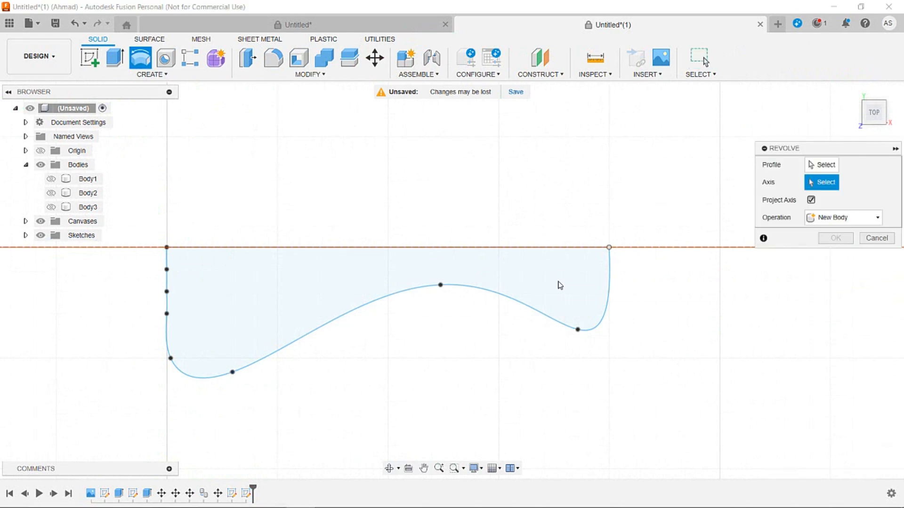
click(604, 270)
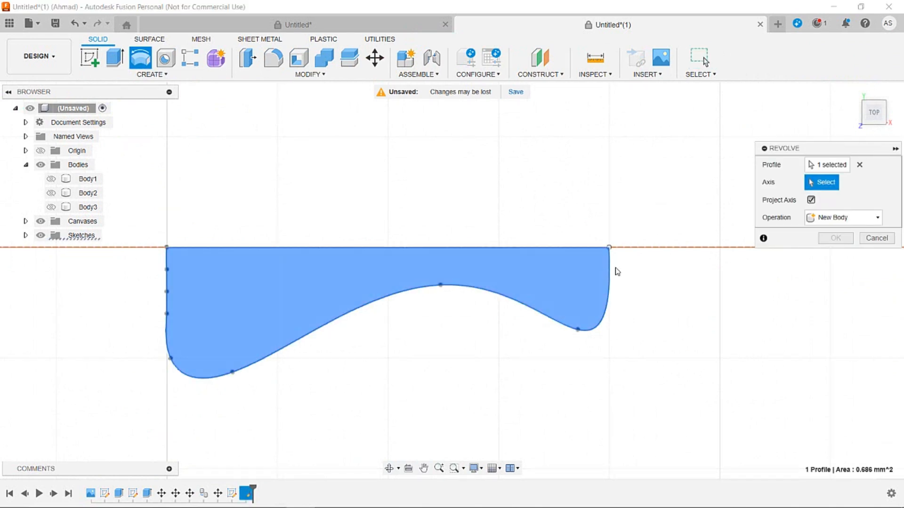
scroll(609, 265, down, 2)
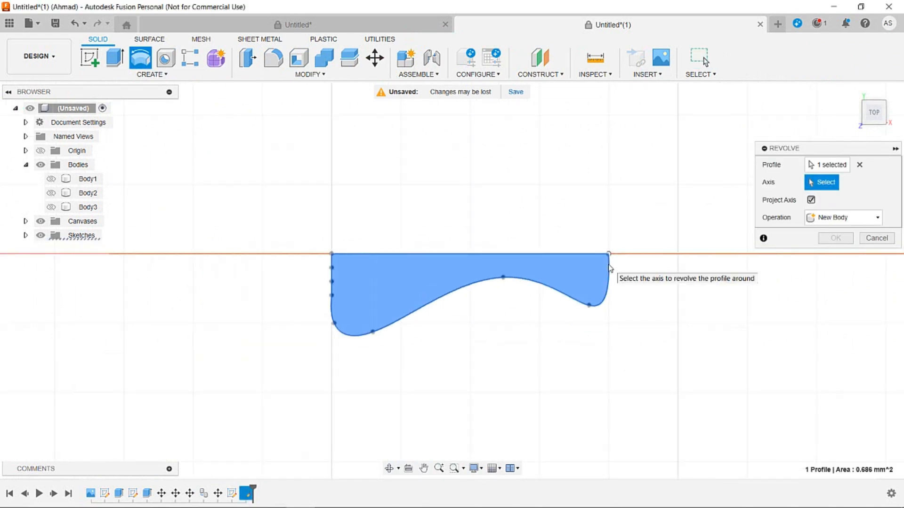
click(876, 238)
right_click(247, 493)
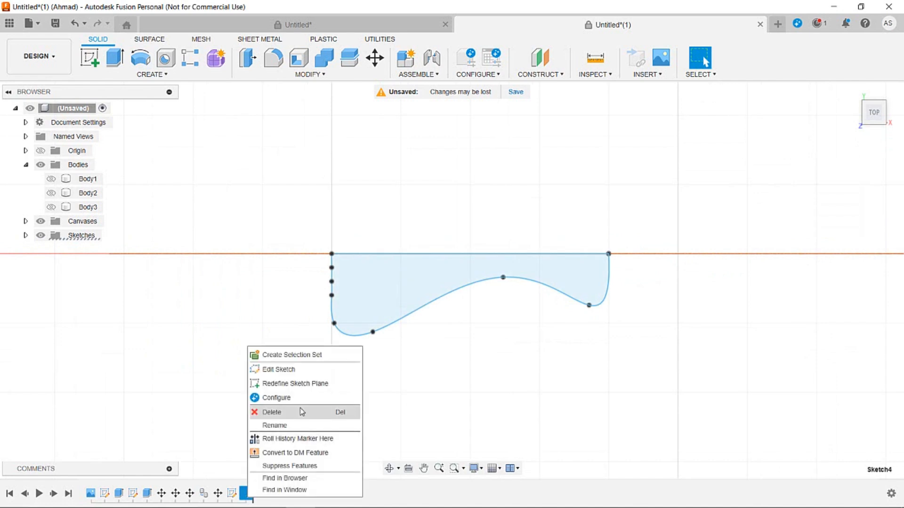
click(273, 413)
Move the wheel's construction circle -0.20 mm along Z as a sketch object, and apply the move.
click(375, 58)
click(877, 164)
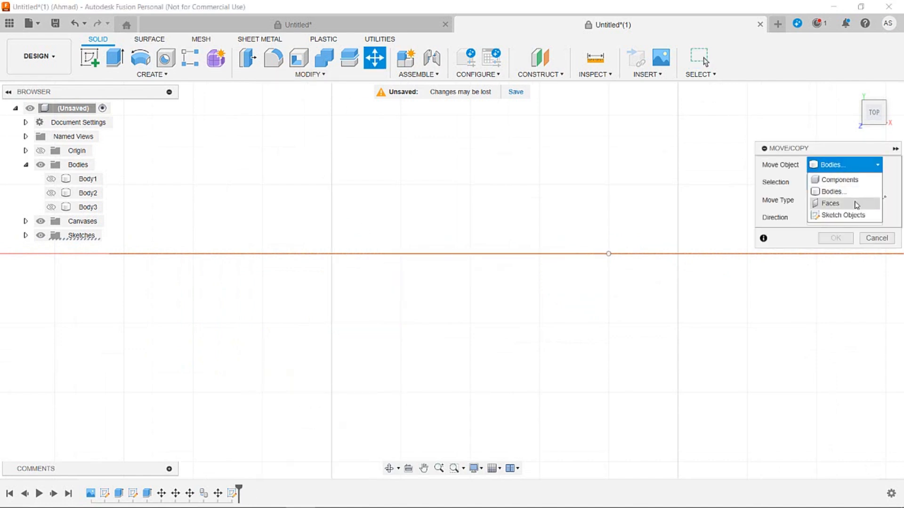
click(843, 210)
click(492, 254)
drag(252, 229, 252, 245)
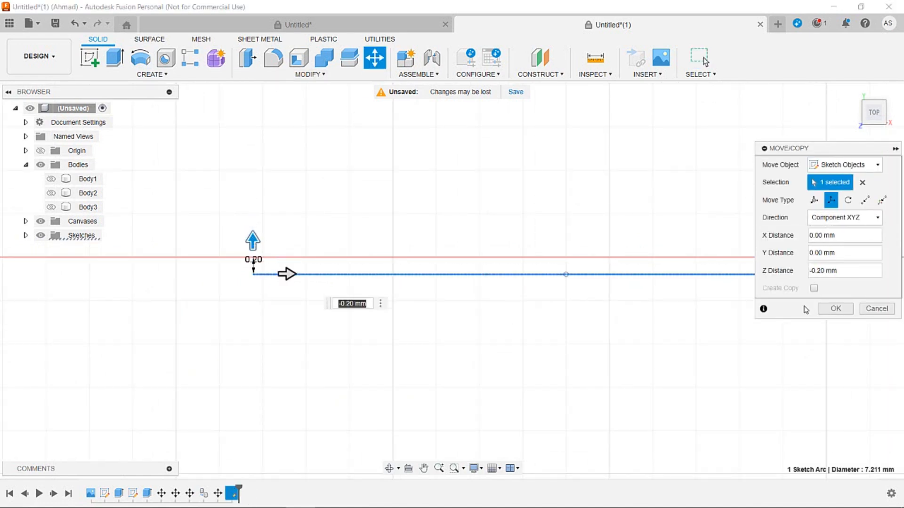
click(835, 308)
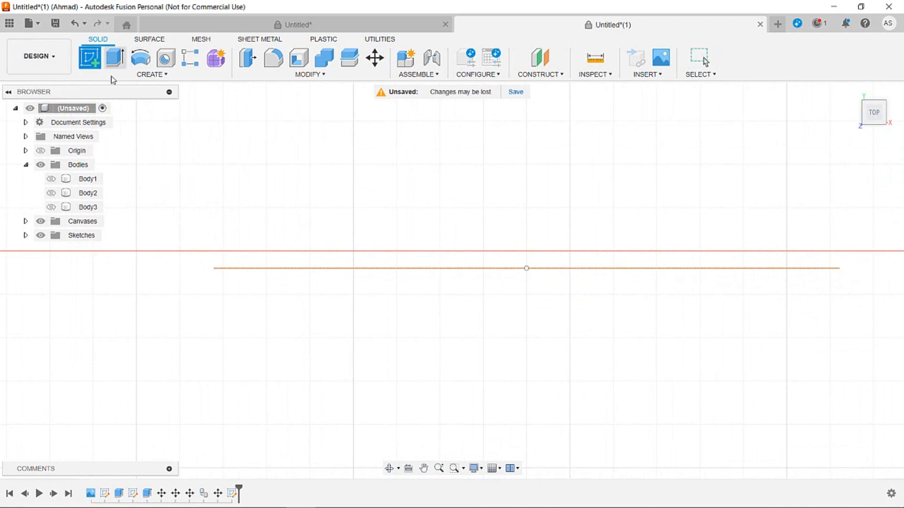
Start a sketch on the horizontal plane and draw a vertical line down from the wheel circle's left end.
scroll(270, 277, down, 9)
middle_drag(79, 260, 169, 285)
click(176, 266)
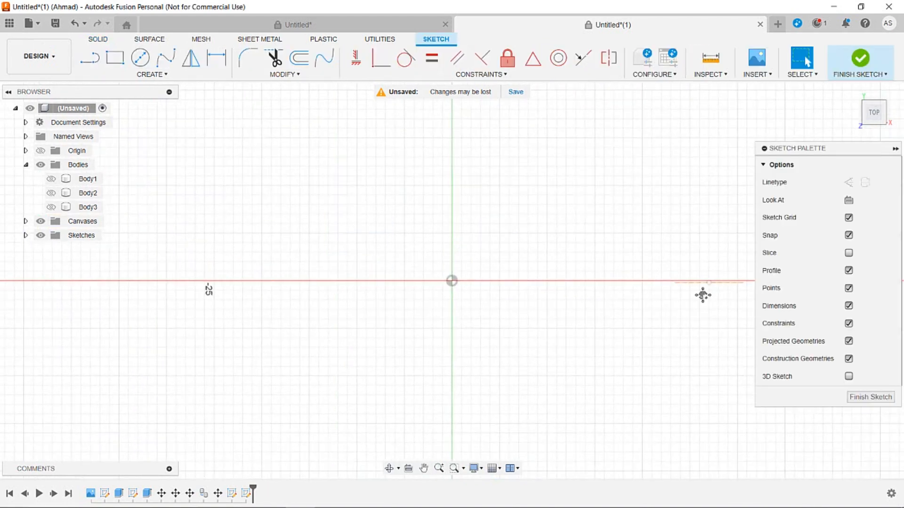
middle_drag(703, 295, 430, 275)
scroll(430, 274, up, 8)
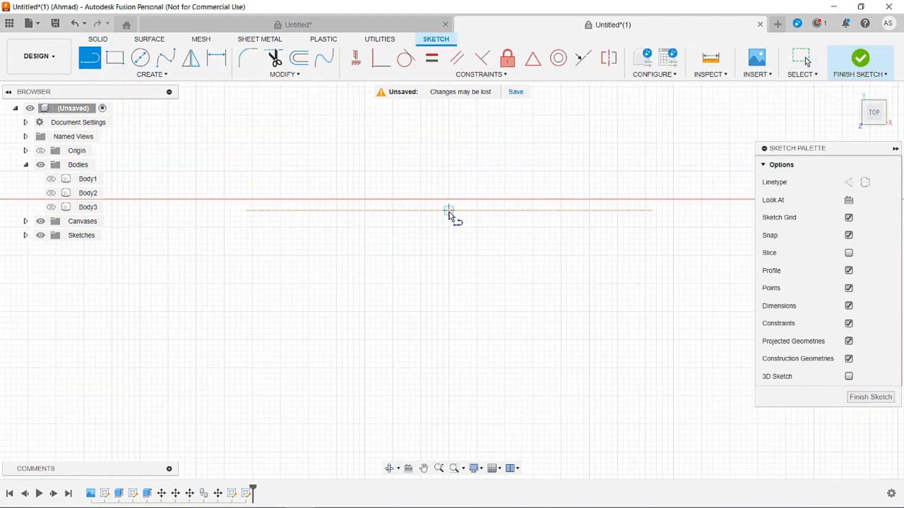
click(246, 210)
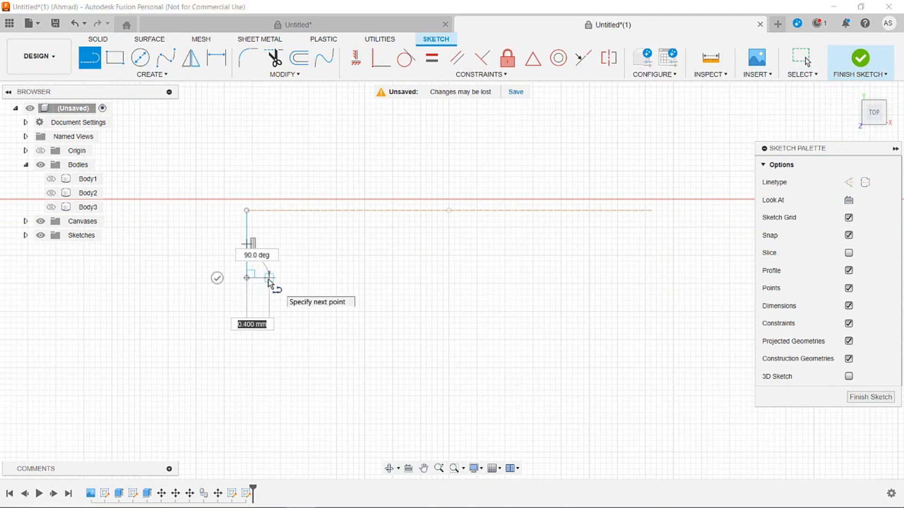
double_click(247, 277)
Draw a short line about 0.4 mm long downward from the wheel circle's centre point.
click(449, 211)
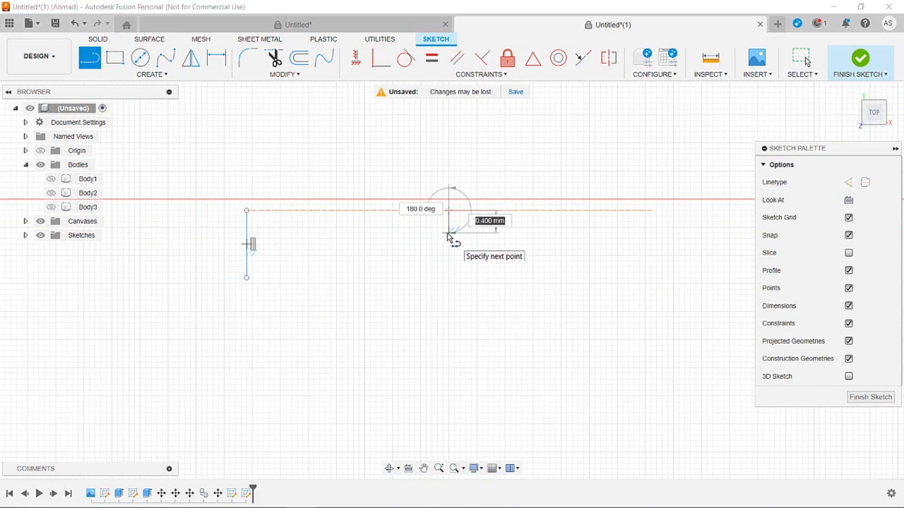
scroll(447, 234, up, 3)
scroll(446, 234, up, 3)
click(445, 232)
click(416, 229)
Sketch a wavy spline through four intermediate points from the long line's lower end to the short line's lower end, and finish the sketch.
middle_drag(347, 241, 611, 226)
scroll(362, 245, down, 3)
click(166, 58)
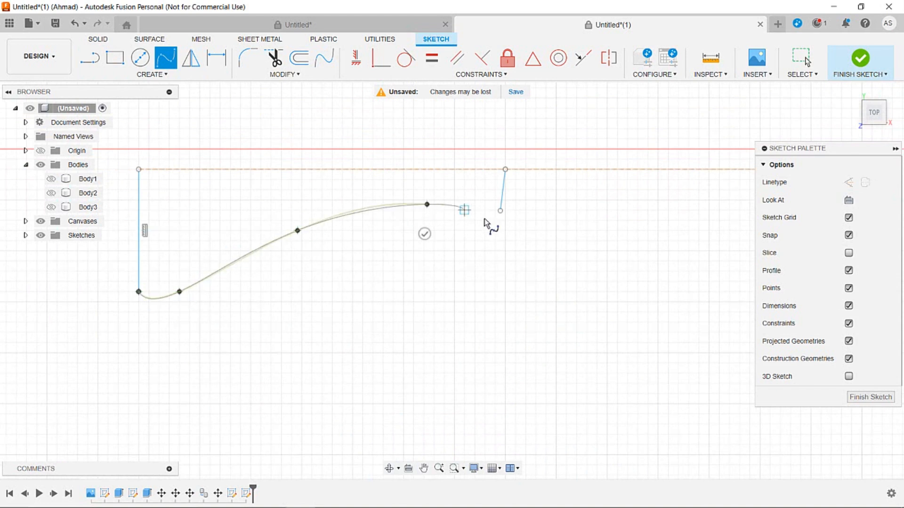
click(469, 238)
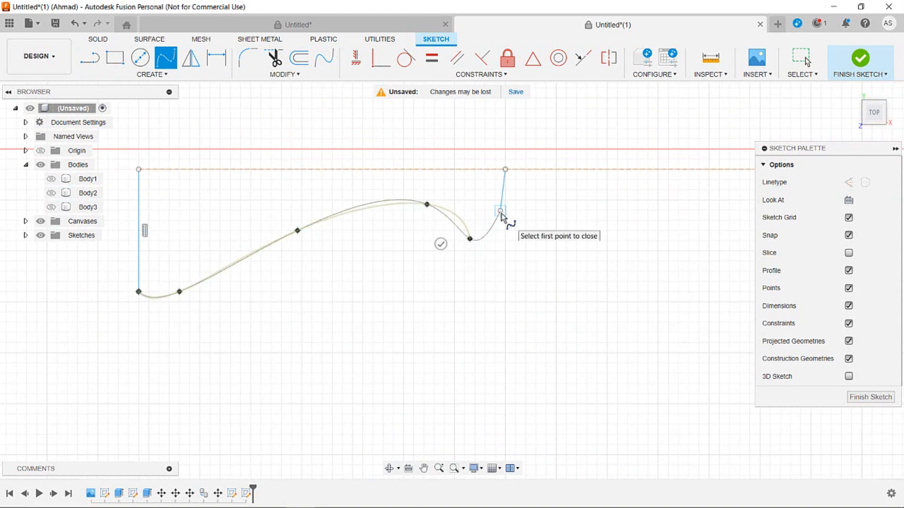
click(526, 224)
scroll(402, 236, down, 4)
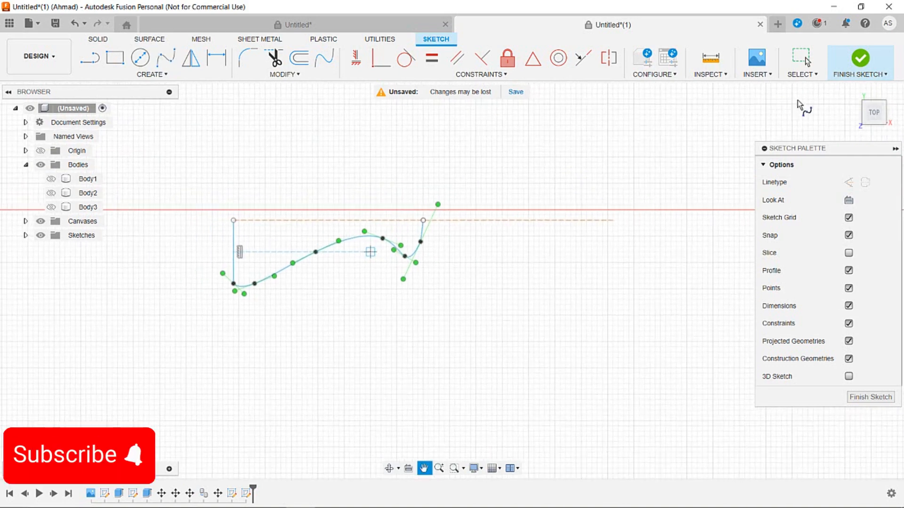
click(871, 396)
Reopen the wheel profile sketch and close the profile with a straight line joining the upper ends of the two lines.
click(146, 61)
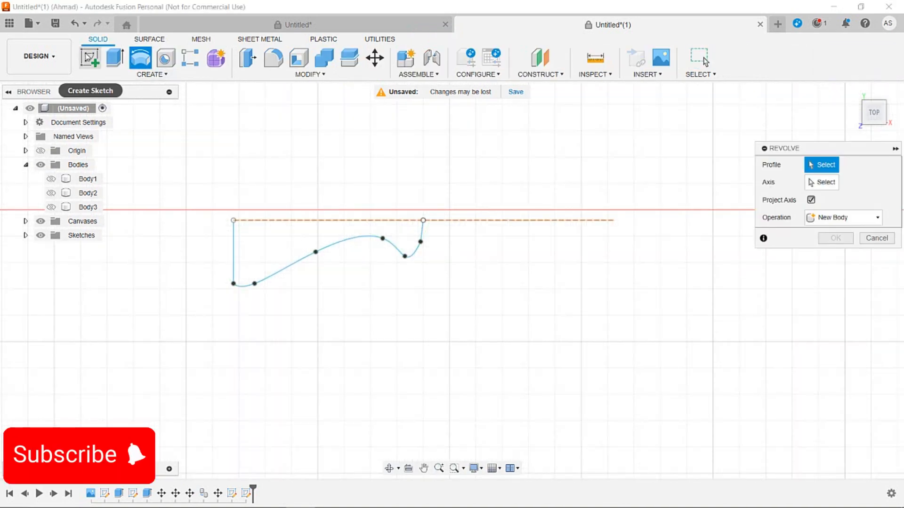
click(883, 237)
right_click(249, 492)
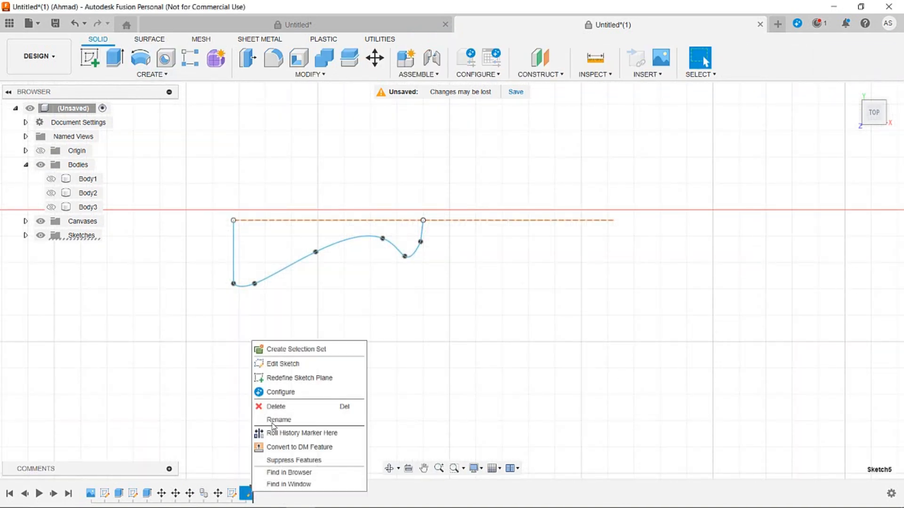
click(283, 365)
click(424, 221)
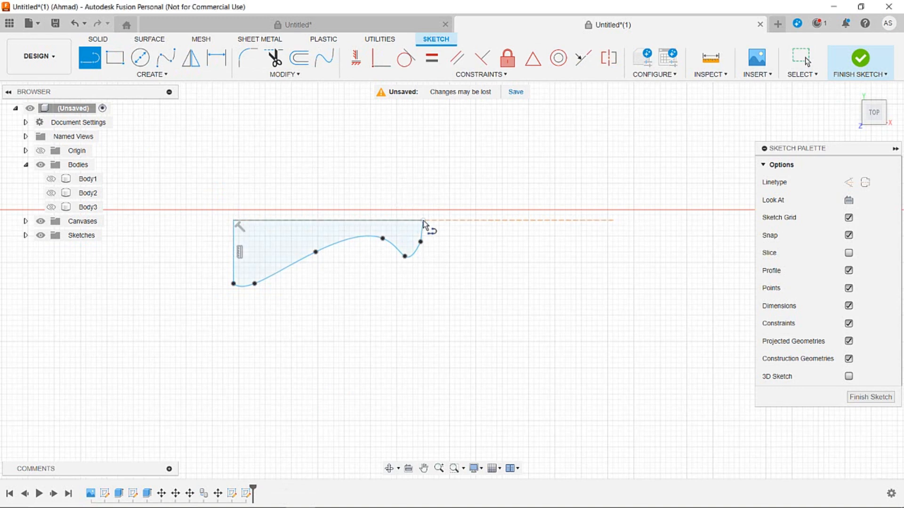
click(870, 397)
Revolve the closed wheel profile 360 degrees around the short centre line as a new body.
click(140, 57)
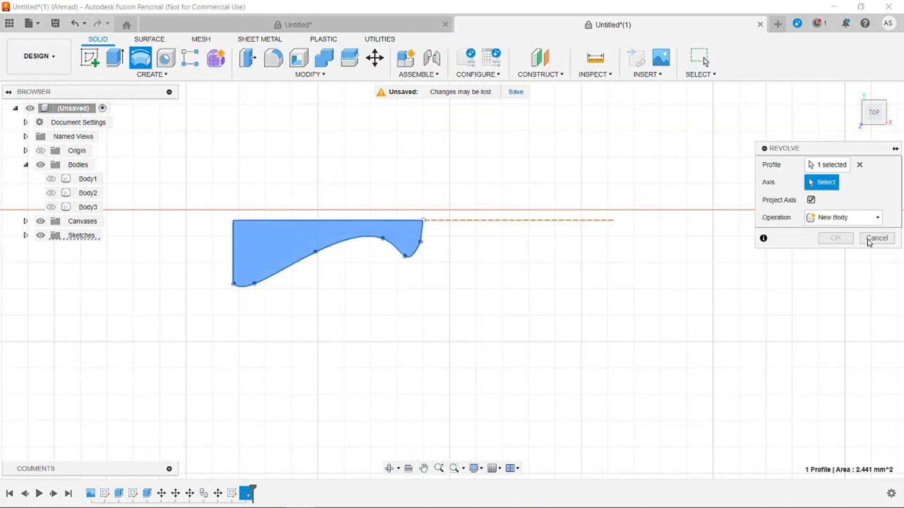
click(422, 233)
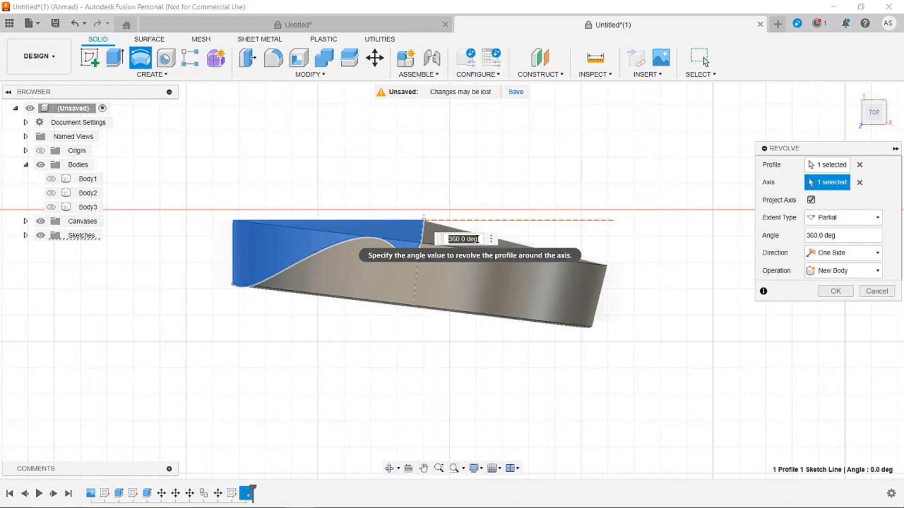
click(832, 290)
Edit the wheel profile sketch, moving the short axis line's lower end to X 27.00, Y -0.60 so the line is vertical.
right_click(246, 492)
click(270, 361)
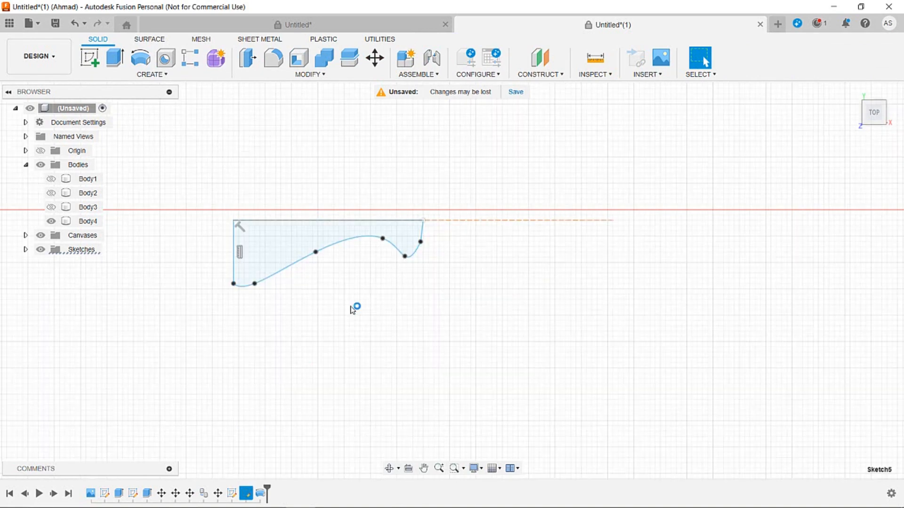
scroll(418, 285, up, 3)
click(439, 278)
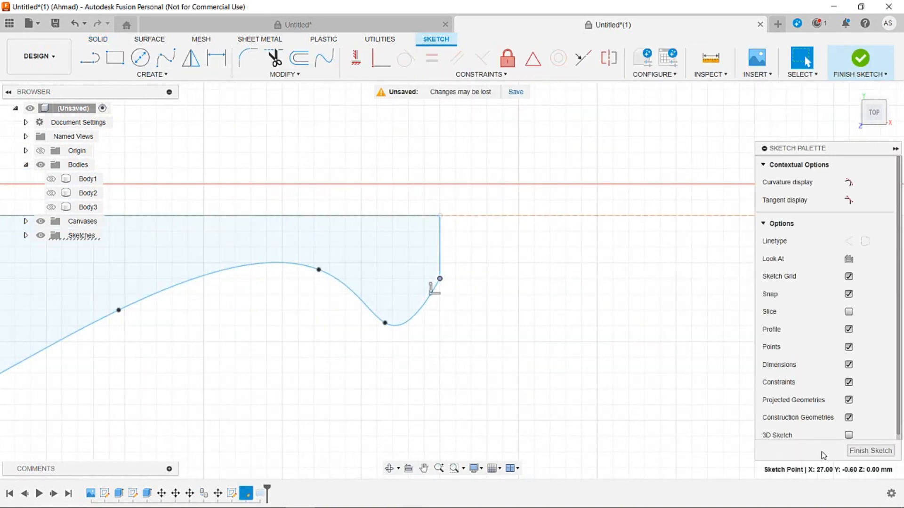
click(868, 451)
scroll(379, 327, down, 3)
mouse_move(661, 361)
shift+middle_down()
mouse_move(460, 347)
mouse_move(494, 215)
shift+middle_up()
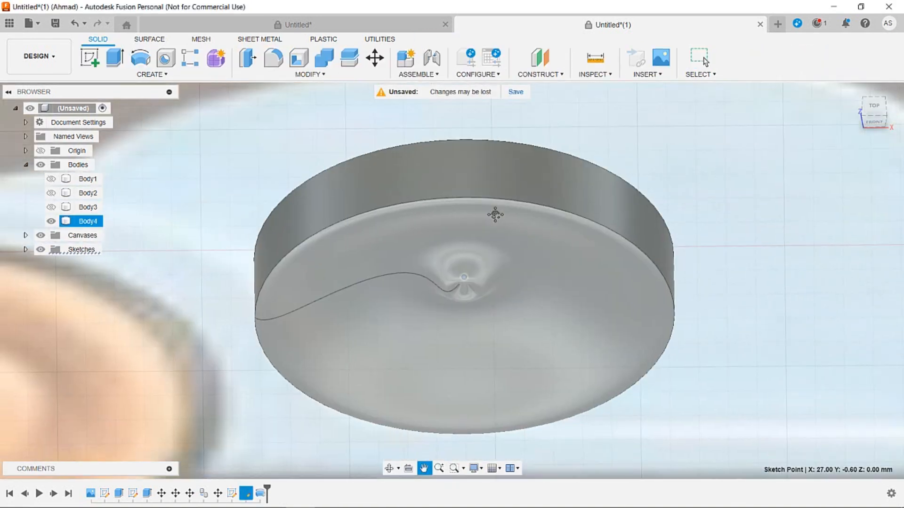
key(Escape)
Reshape the wheel profile's spline by moving its two middle points to about X 26.10, Y -0.70 and X 24.90, Y -1.00.
right_click(246, 493)
click(303, 429)
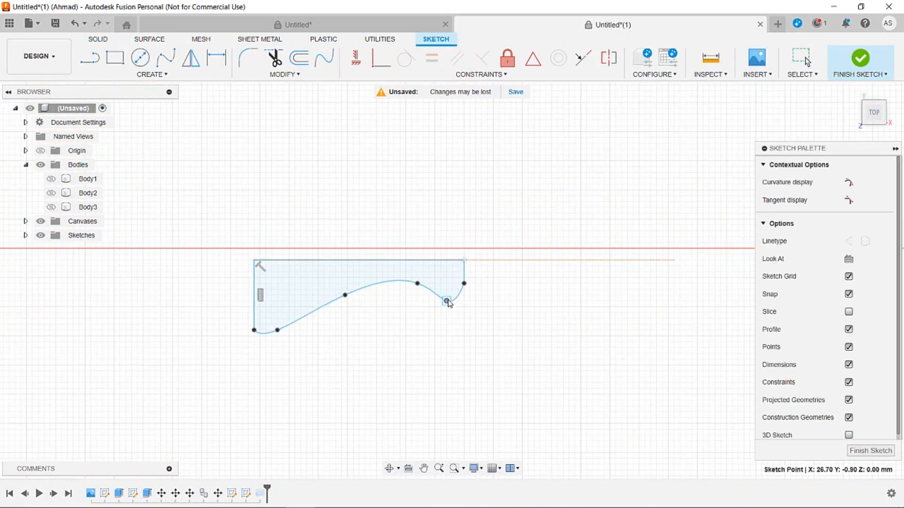
drag(408, 292, 407, 288)
drag(345, 295, 346, 303)
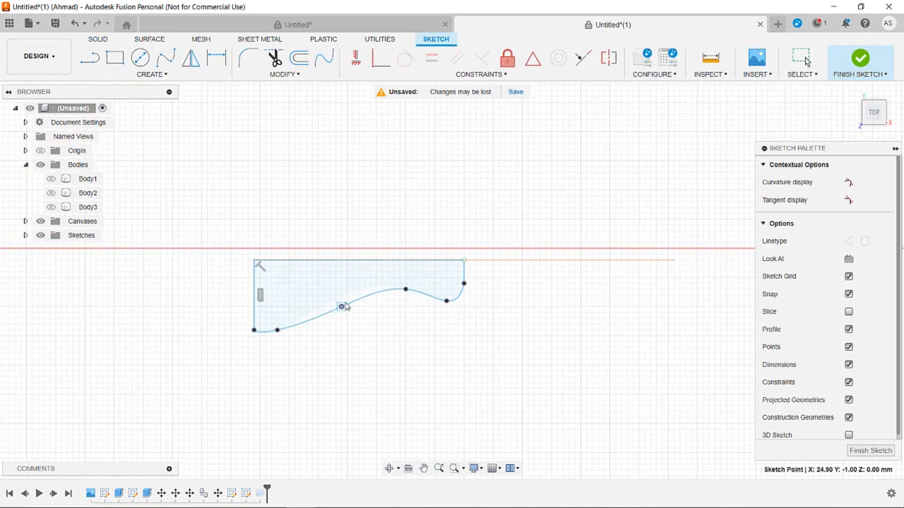
click(871, 450)
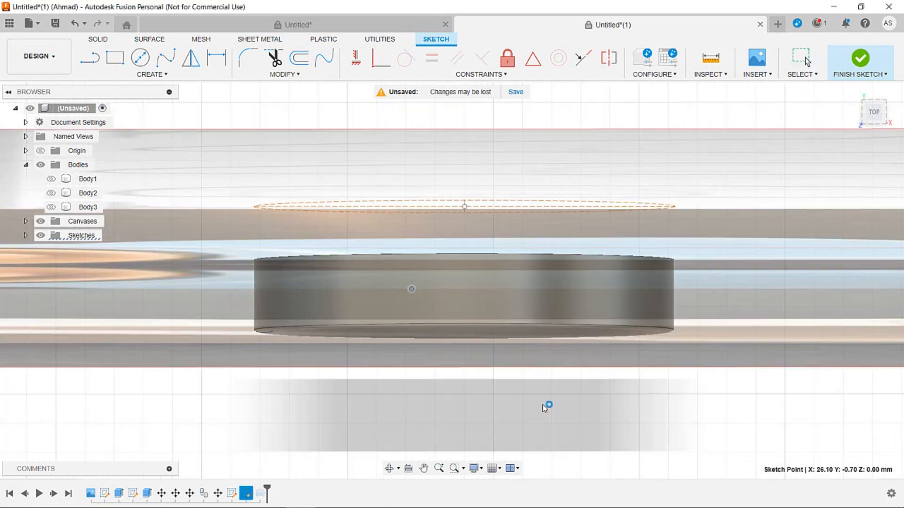
Hide the reference canvas and show the car body and both fenders together with the wheel.
scroll(602, 265, down, 5)
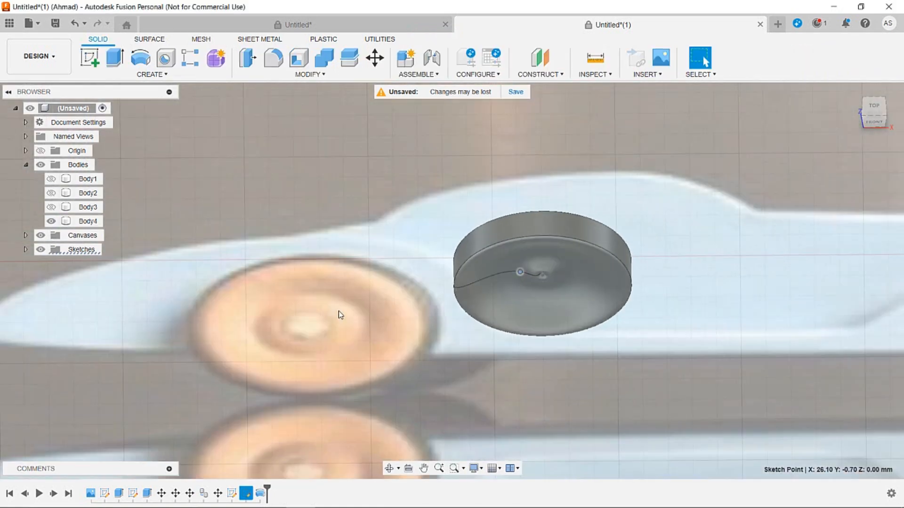
scroll(361, 343, down, 3)
scroll(361, 343, down, 5)
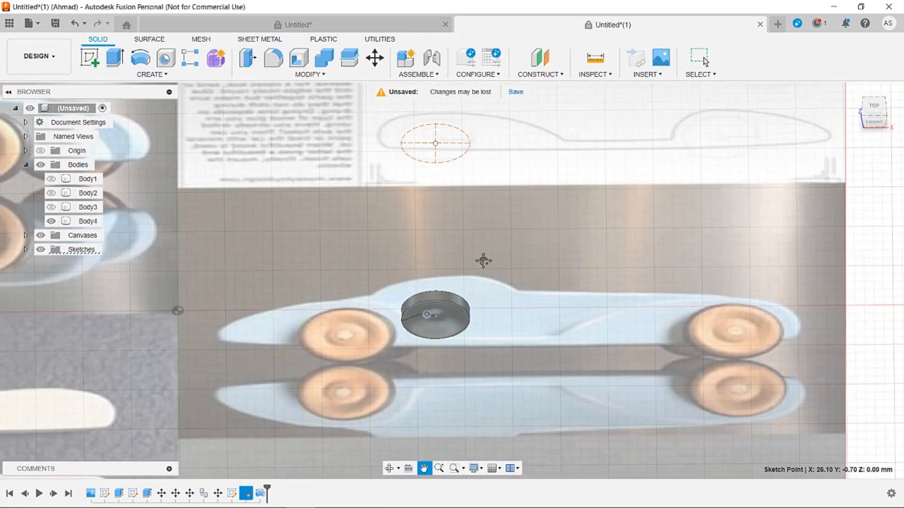
click(44, 233)
click(51, 207)
click(51, 193)
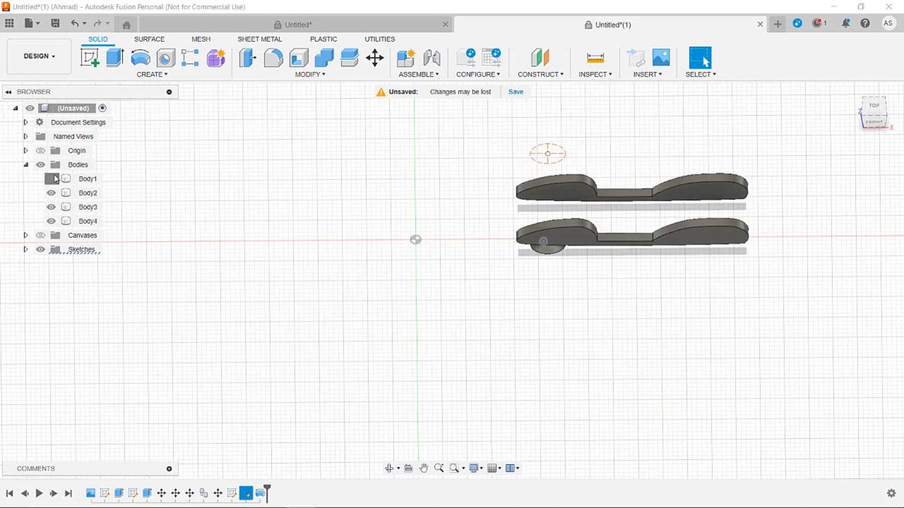
click(51, 179)
Start moving the wheel as a body, offsetting it -2.00 mm along Y and 2.00 mm along Z.
click(375, 58)
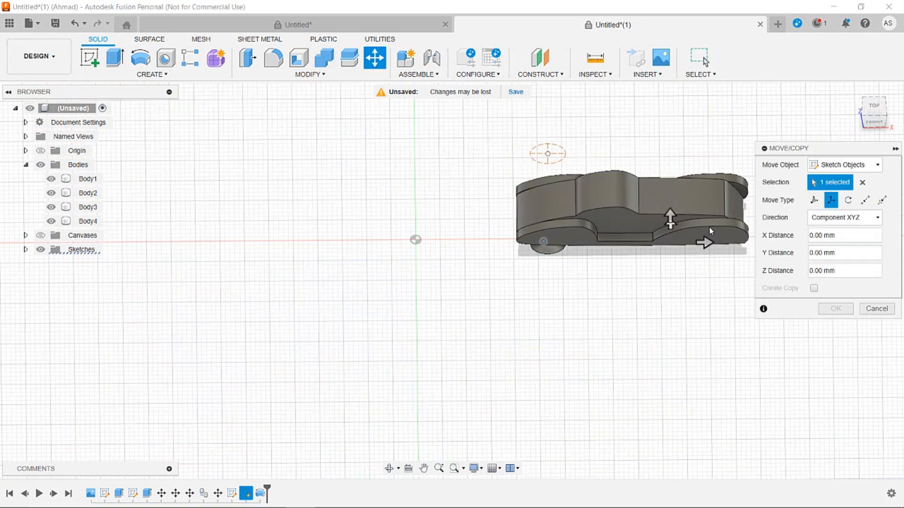
click(843, 165)
click(831, 192)
click(551, 247)
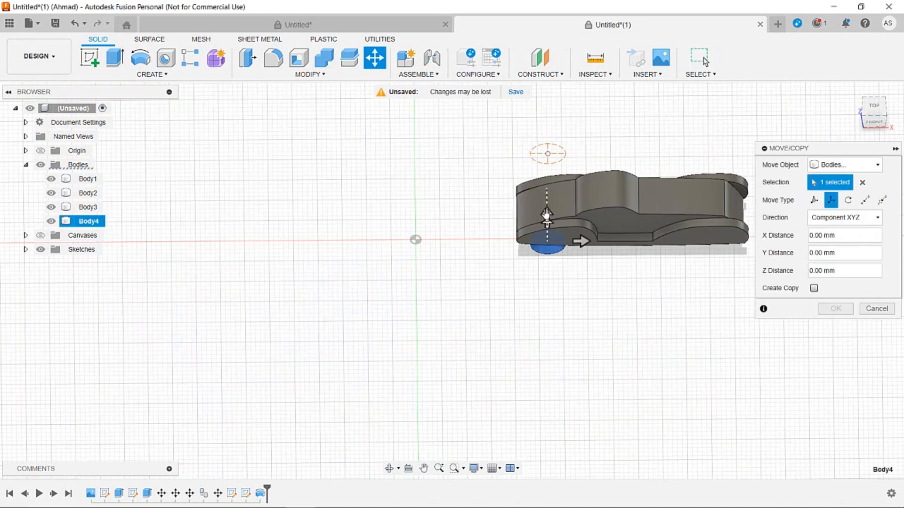
drag(546, 221, 547, 216)
scroll(574, 279, up, 5)
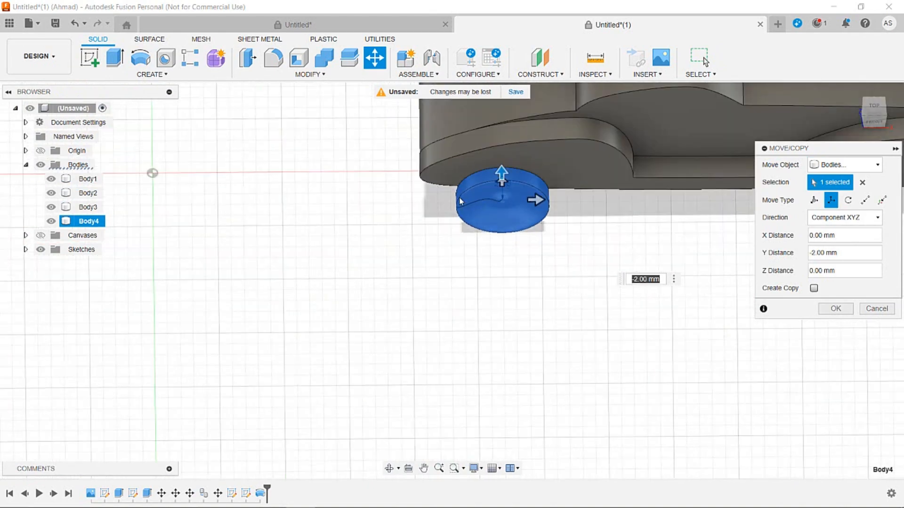
shift+middle_drag(438, 310, 549, 240)
mouse_move(420, 285)
shift+middle_down()
mouse_move(413, 277)
mouse_move(402, 283)
shift+middle_up()
drag(441, 236, 442, 208)
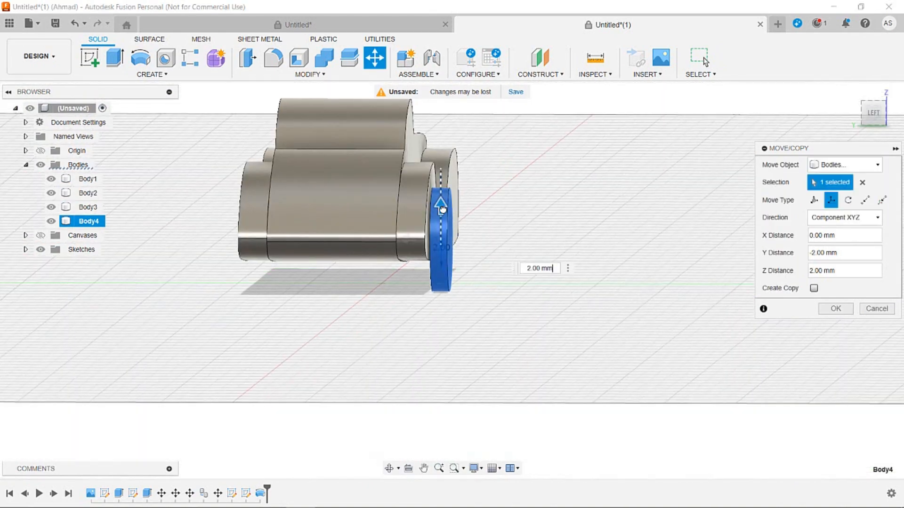
Adjust the wheel's Y move distance to -1.80 mm so it sits against the fender's outer face.
shift+middle_drag(442, 208, 404, 210)
scroll(409, 245, up, 5)
drag(398, 213, 386, 212)
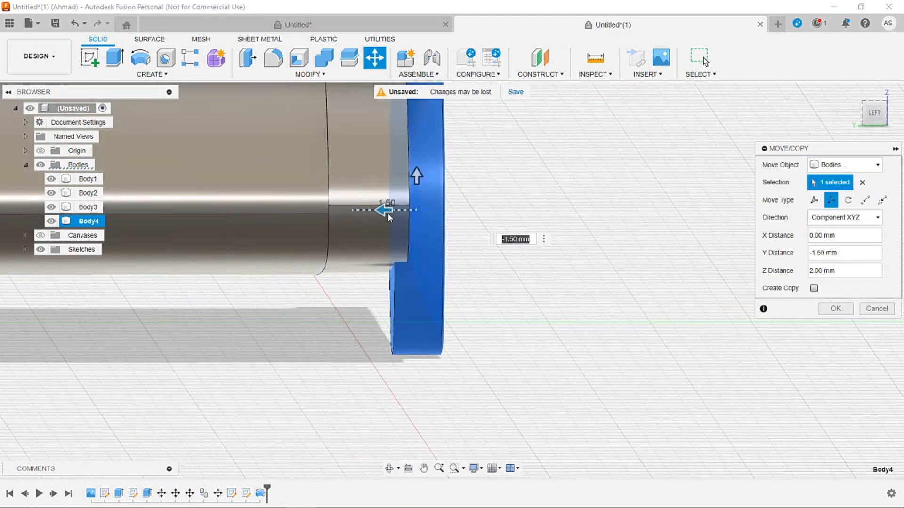
shift+middle_drag(392, 223, 387, 230)
scroll(387, 231, up, 4)
drag(417, 186, 444, 184)
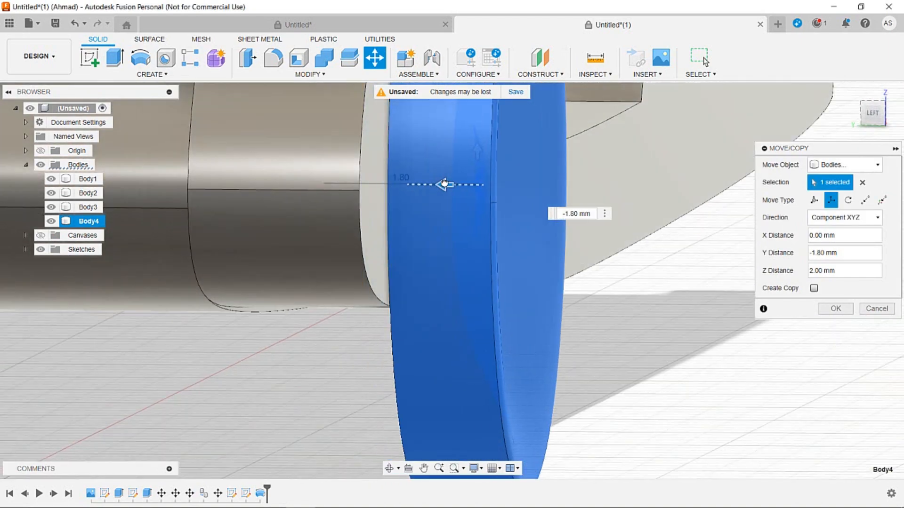
Check the wheel position in the reference photo, shift the wheel along X to match it, and apply the move.
shift+middle_drag(600, 291, 497, 300)
scroll(479, 335, down, 5)
click(332, 498)
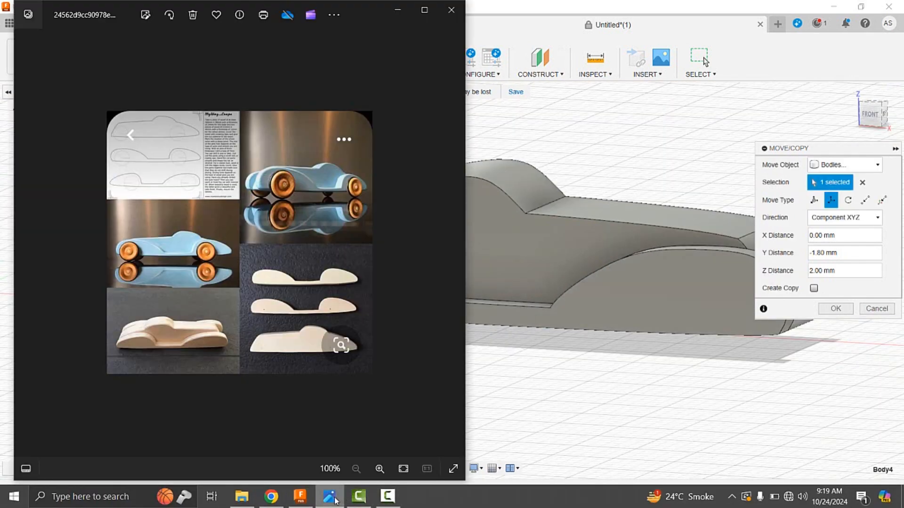
click(550, 369)
drag(318, 290, 385, 297)
key(Return)
scroll(476, 345, down, 3)
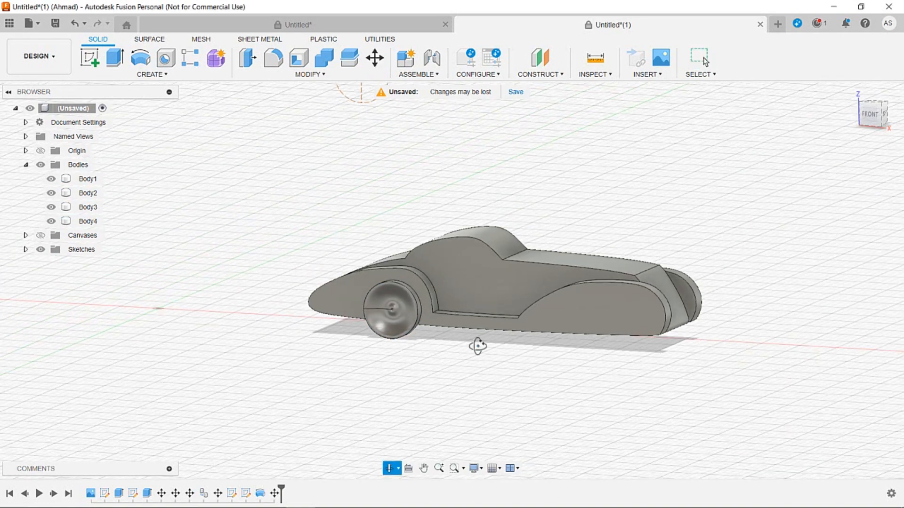
Copy the wheel body about 28 mm along X onto the fender's other arch, checking against the reference photo, and apply the copy.
shift+middle_drag(476, 344, 392, 296)
key(m)
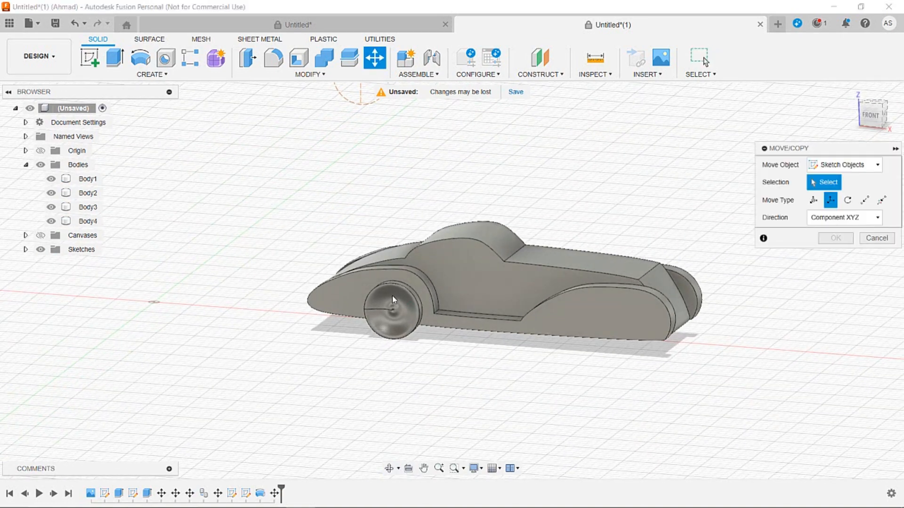
click(408, 316)
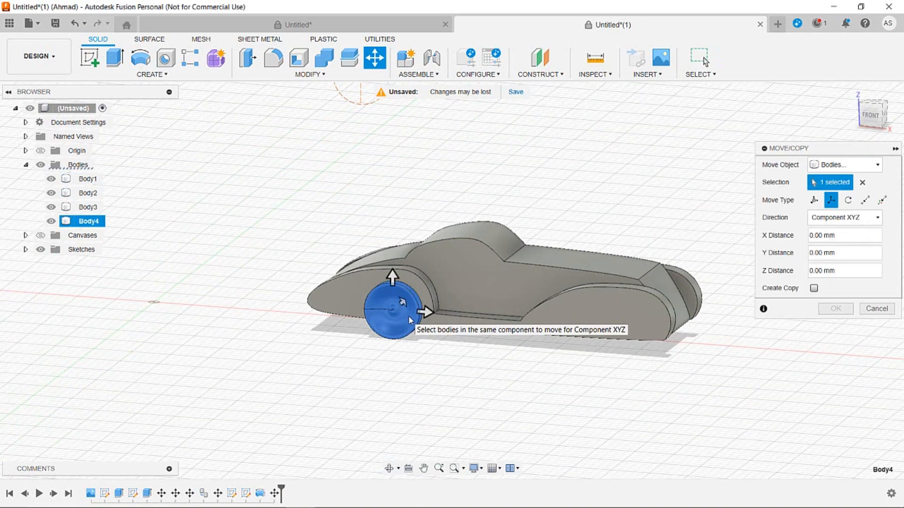
click(814, 288)
drag(424, 309, 692, 341)
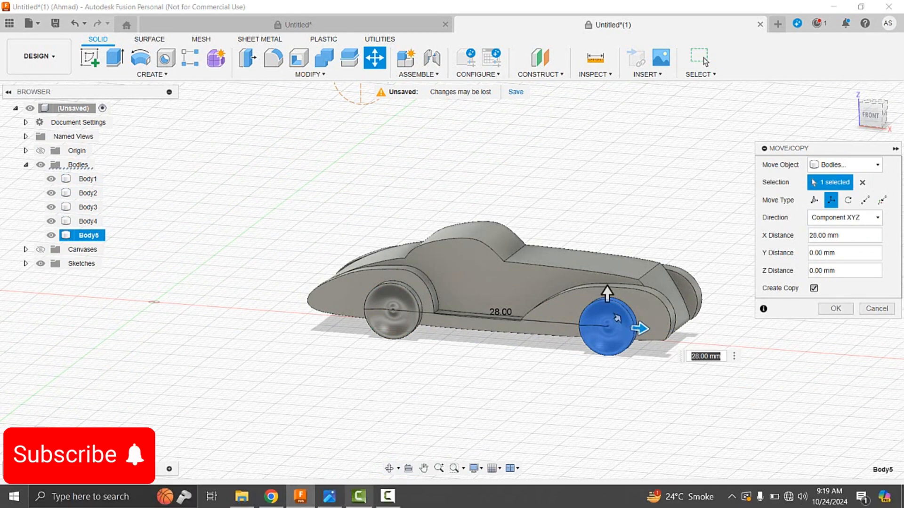
click(330, 496)
click(657, 263)
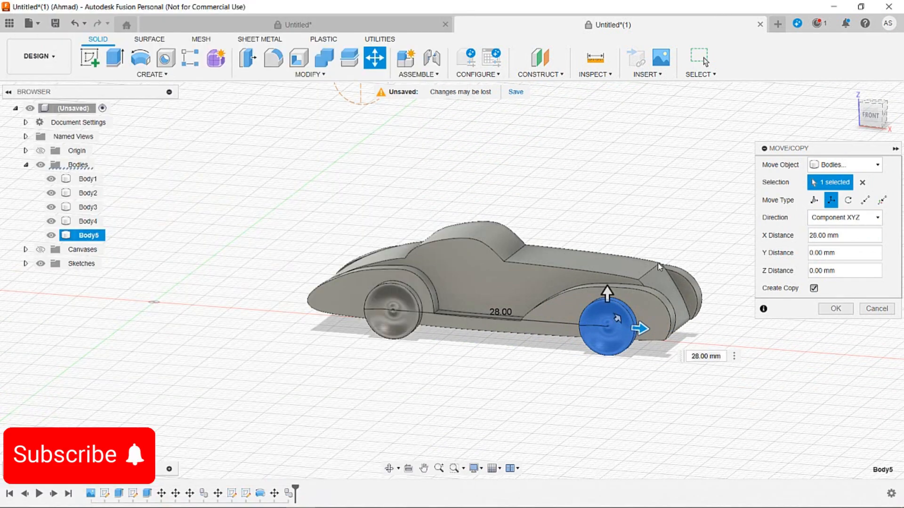
click(870, 115)
mouse_move(602, 358)
mouse_down()
mouse_move(610, 360)
mouse_move(601, 359)
mouse_up()
click(836, 309)
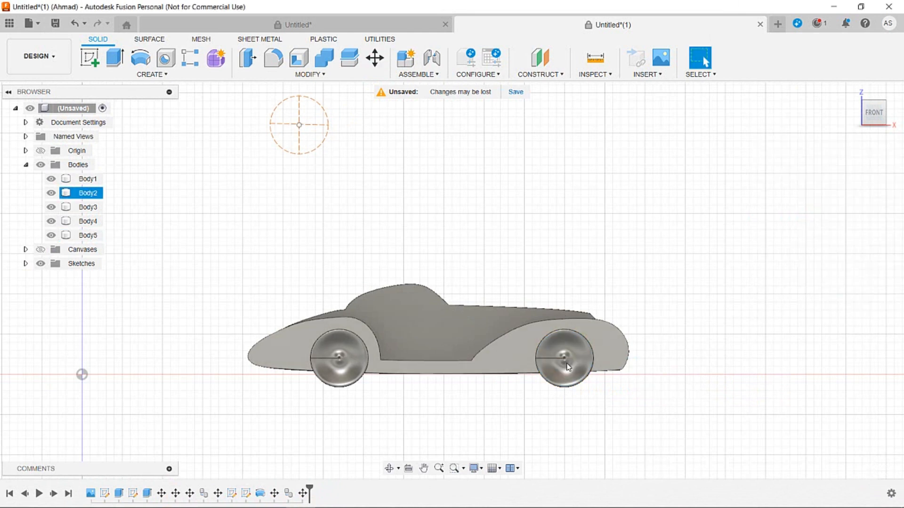
Start moving both wheel bodies with copy creation enabled.
click(568, 367)
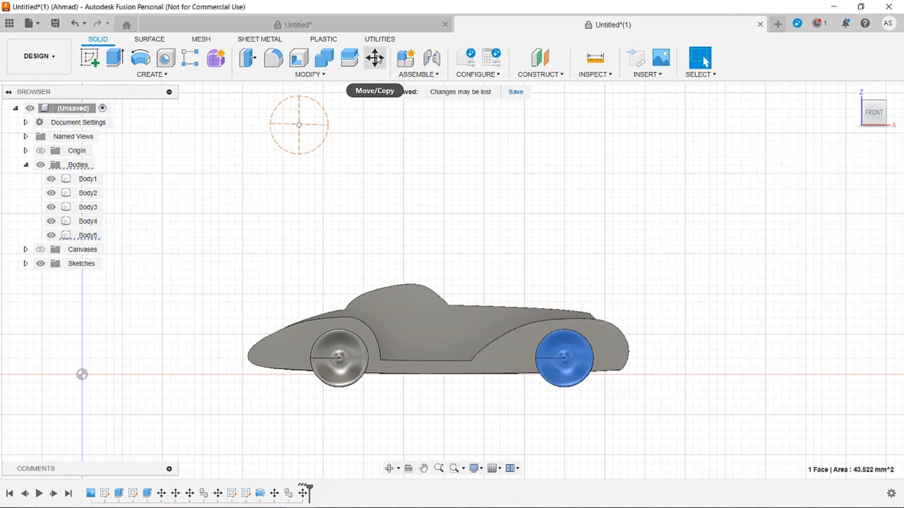
click(428, 137)
key(m)
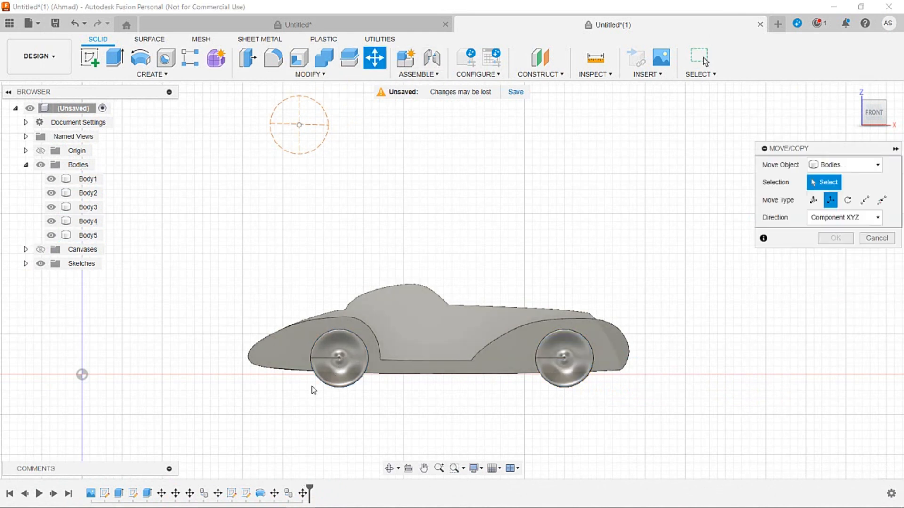
click(327, 374)
click(589, 376)
click(816, 288)
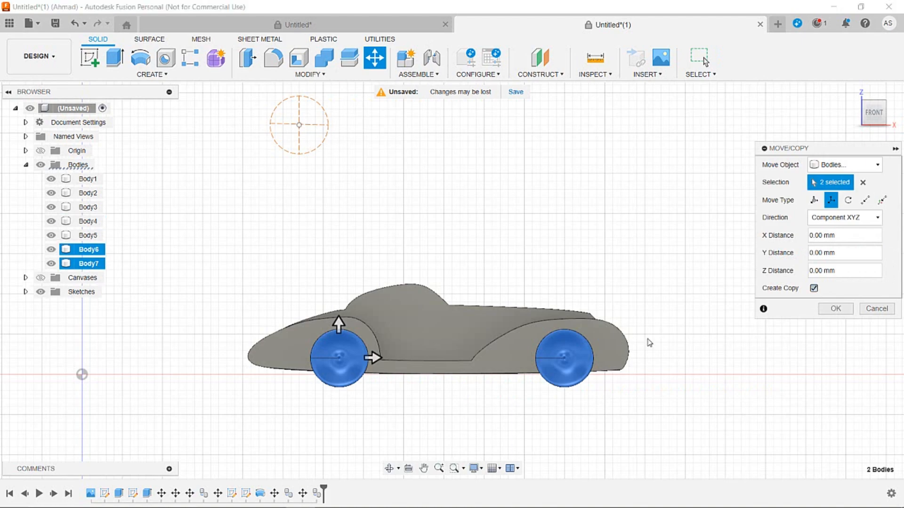
Place the two wheel copies on the car's opposite side, 14.00 mm along Y, and apply the copy.
click(853, 92)
shift+middle_drag(573, 345, 476, 327)
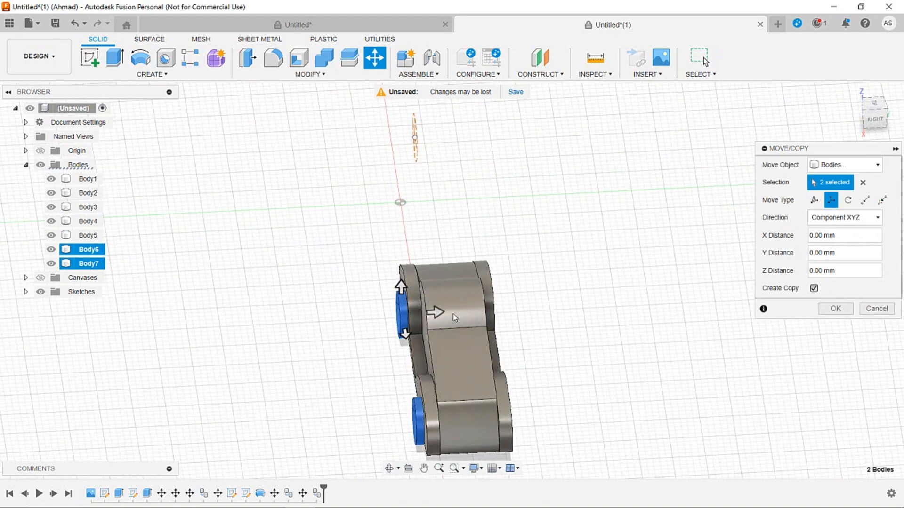
drag(436, 313, 524, 305)
shift+middle_drag(581, 383, 490, 399)
scroll(490, 398, down, 2)
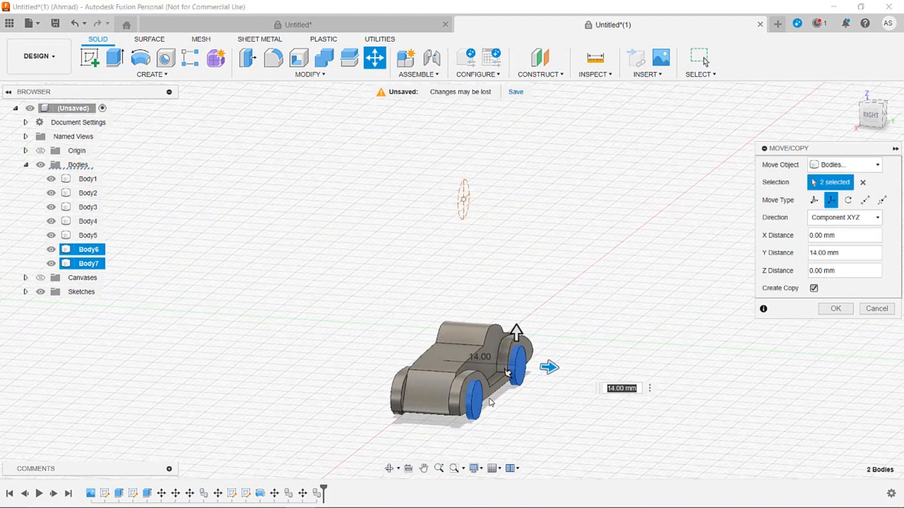
scroll(489, 398, up, 5)
scroll(490, 398, down, 3)
click(835, 309)
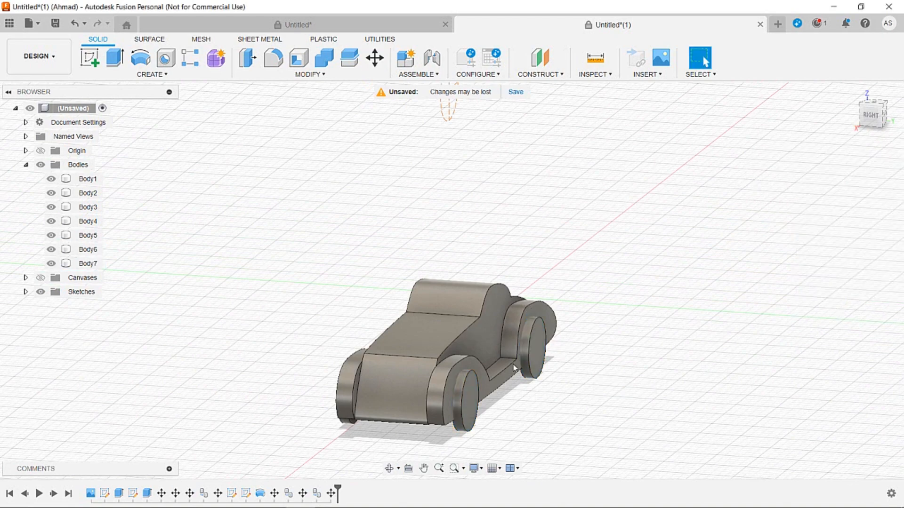
Rotate the copied rear wheel 180 degrees about Z with a free move and apply it.
click(374, 58)
click(532, 348)
click(847, 200)
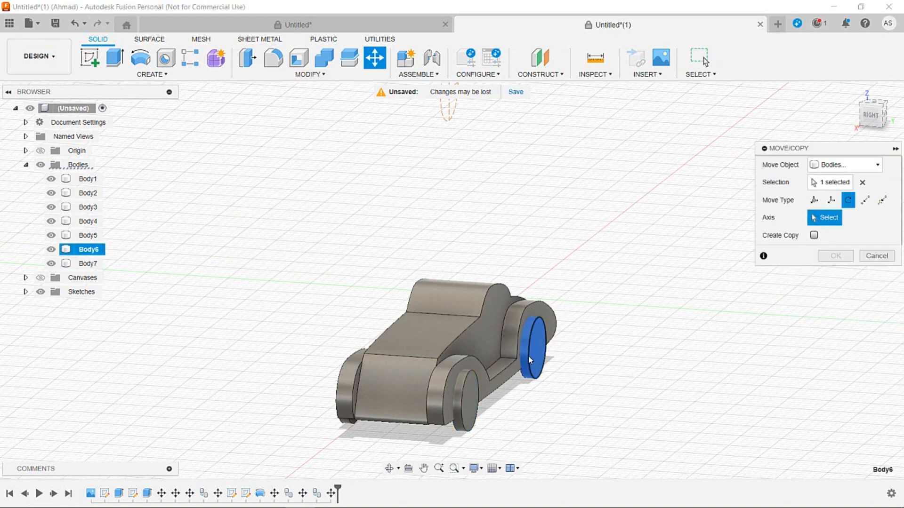
shift+middle_drag(600, 370, 620, 475)
click(814, 200)
drag(620, 373, 606, 103)
text(0)
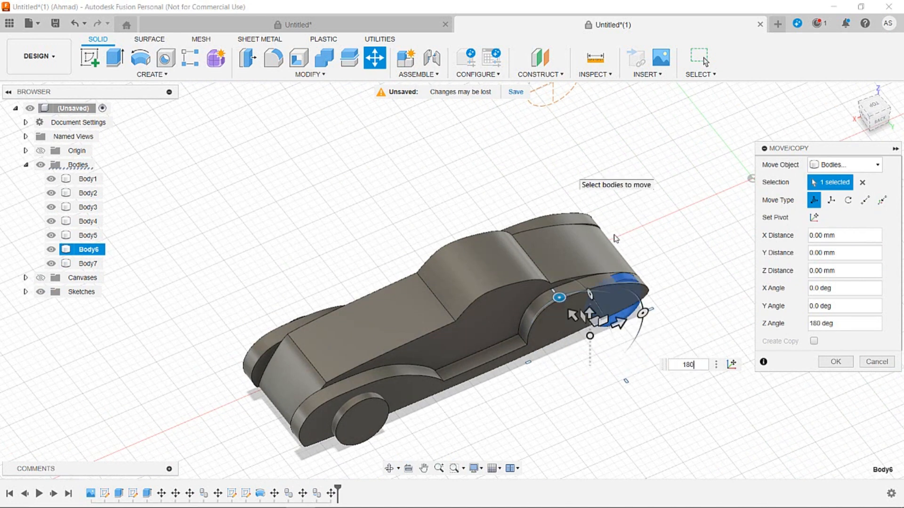
key(Return)
Move the flipped rear wheel 6.00 mm along X and 2.00 mm along Y, back to its fender arch.
click(374, 59)
click(626, 320)
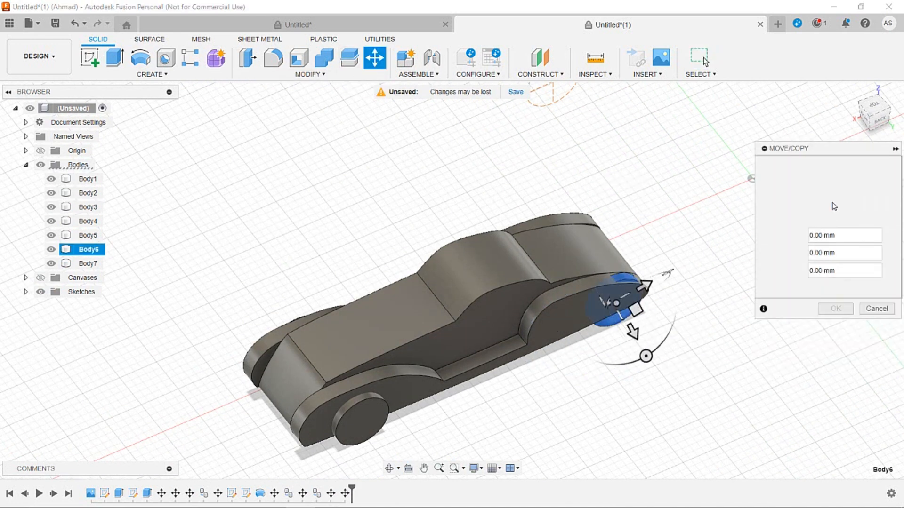
drag(594, 325, 554, 347)
Display the model as Wireframe with Hidden Edges, fine-tune the rear wheel's X distance to match the opposite wheel, and apply the move.
right_click(470, 374)
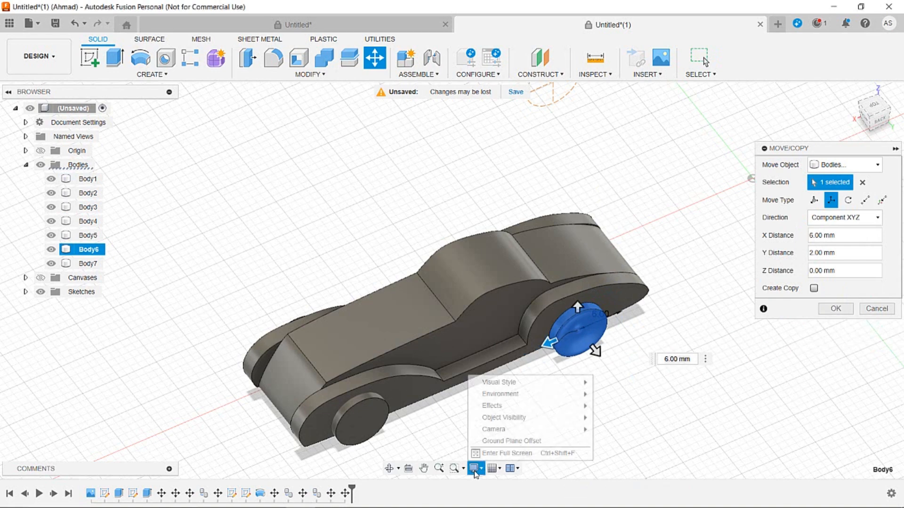
mouse_move(494, 381)
click(626, 424)
click(880, 124)
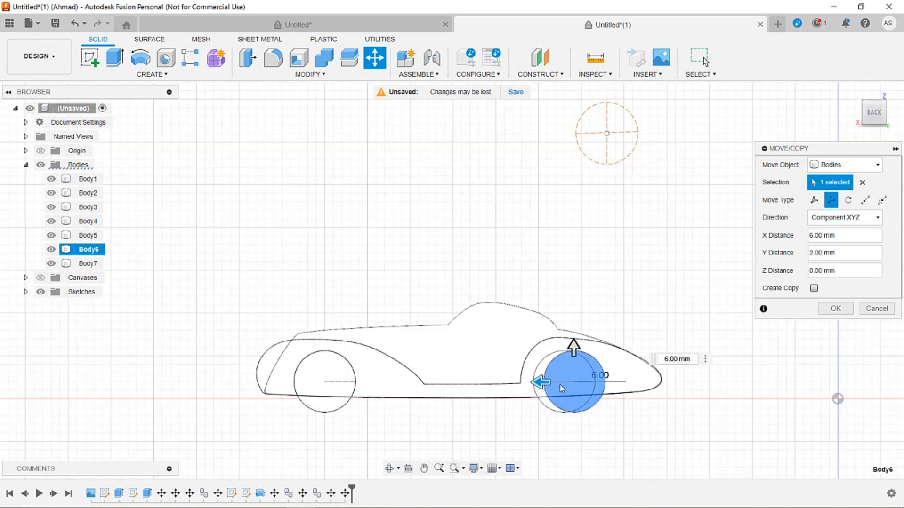
scroll(561, 390, up, 5)
middle_drag(561, 389, 517, 311)
drag(526, 286, 504, 288)
scroll(505, 288, up, 5)
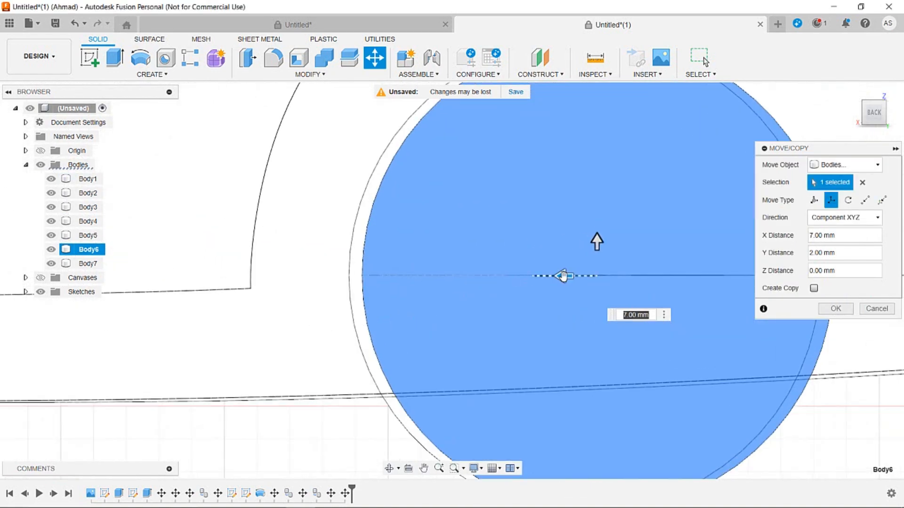
scroll(563, 276, down, 5)
key(Return)
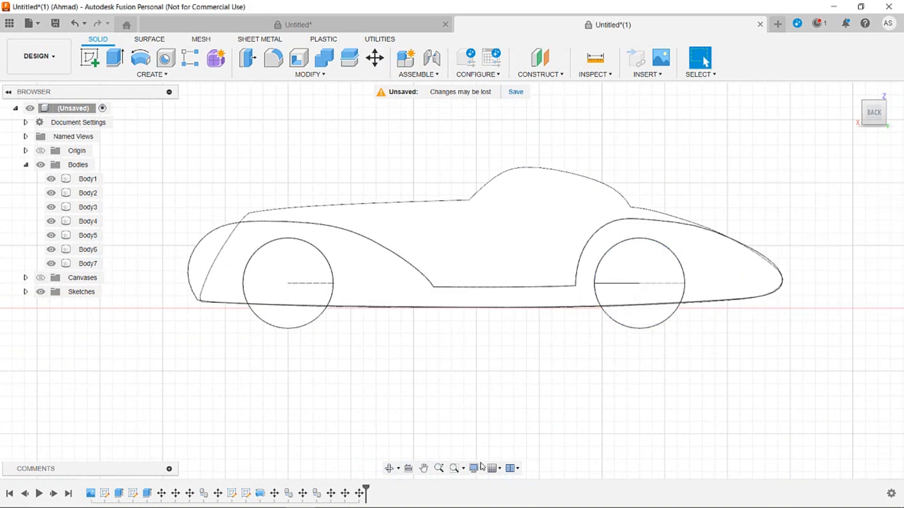
Return the display to Shaded with Visible Edges Only and bring the copied front wheel into view.
click(474, 469)
mouse_move(518, 382)
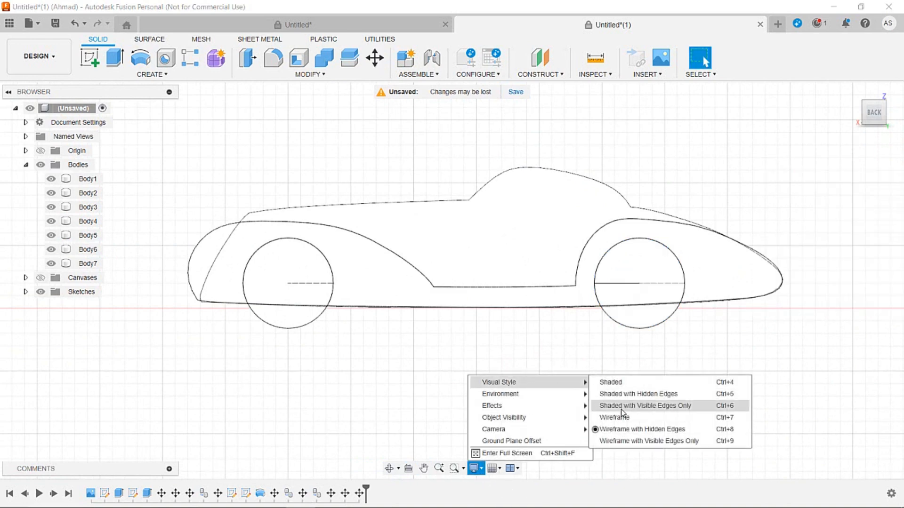
click(650, 405)
scroll(535, 382, down, 4)
middle_drag(410, 390, 464, 409)
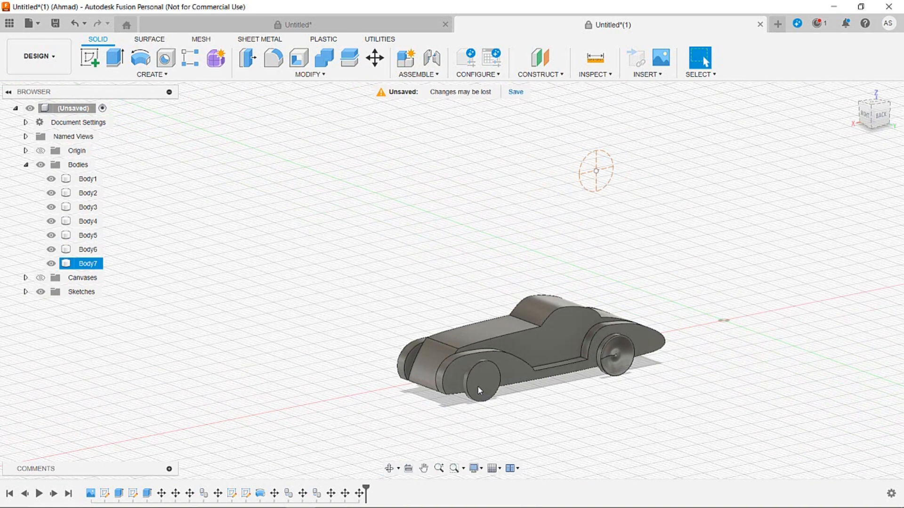
Start a free move of the copied front wheel and rotate it 180 degrees about Z.
click(375, 59)
click(481, 380)
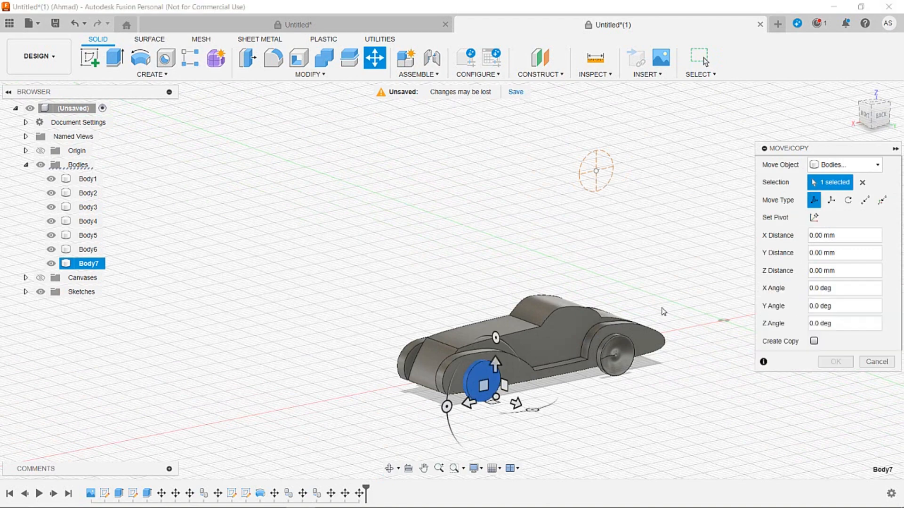
drag(532, 409, 637, 335)
text(180)
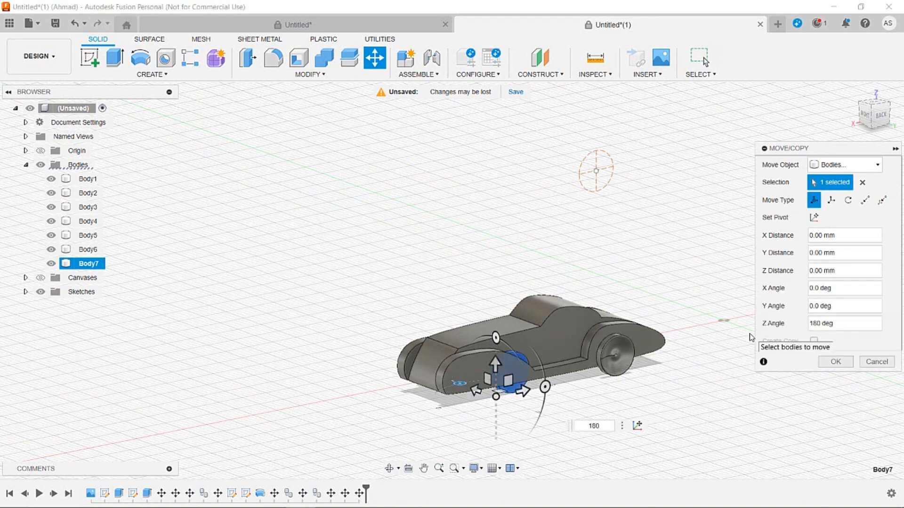
Set the front wheel's Y move distance to -1.50 mm so it sits against the fender's outer face.
drag(474, 389, 487, 393)
shift+middle_drag(470, 395, 497, 400)
scroll(498, 400, up, 5)
shift+middle_drag(566, 405, 496, 377)
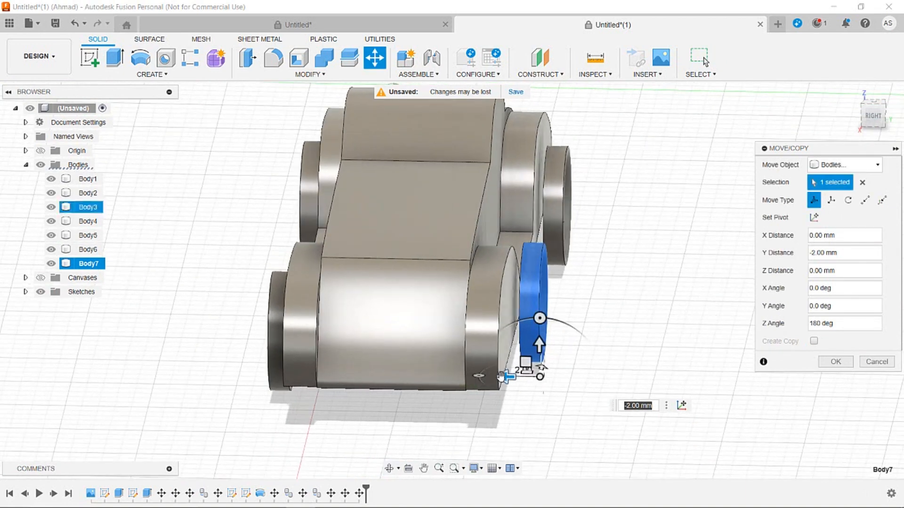
scroll(496, 378, up, 3)
scroll(496, 377, up, 2)
drag(584, 374, 560, 373)
shift+middle_drag(642, 357, 573, 365)
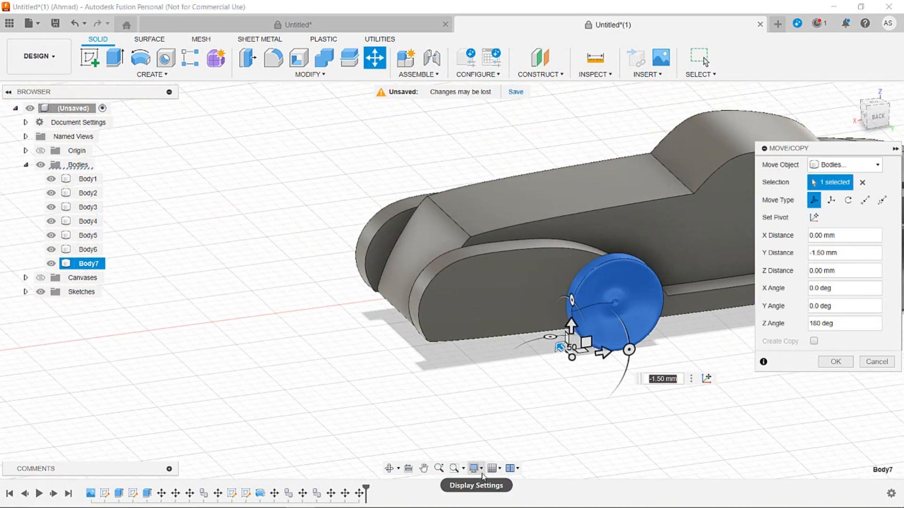
In Wireframe with Hidden Edges from the back, move the front wheel -7.20 mm along X to match the opposite wheel and apply.
click(481, 477)
click(621, 432)
click(885, 120)
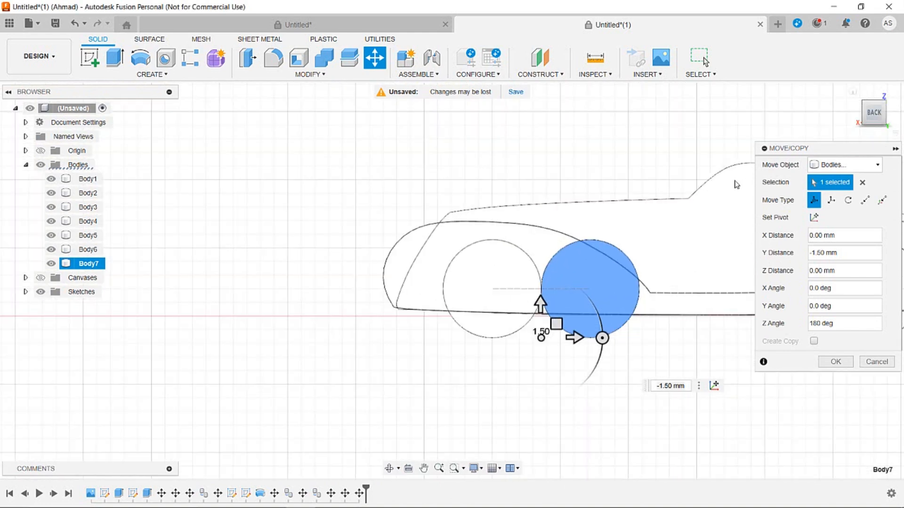
drag(577, 338, 483, 340)
scroll(484, 343, up, 6)
middle_drag(424, 267, 513, 422)
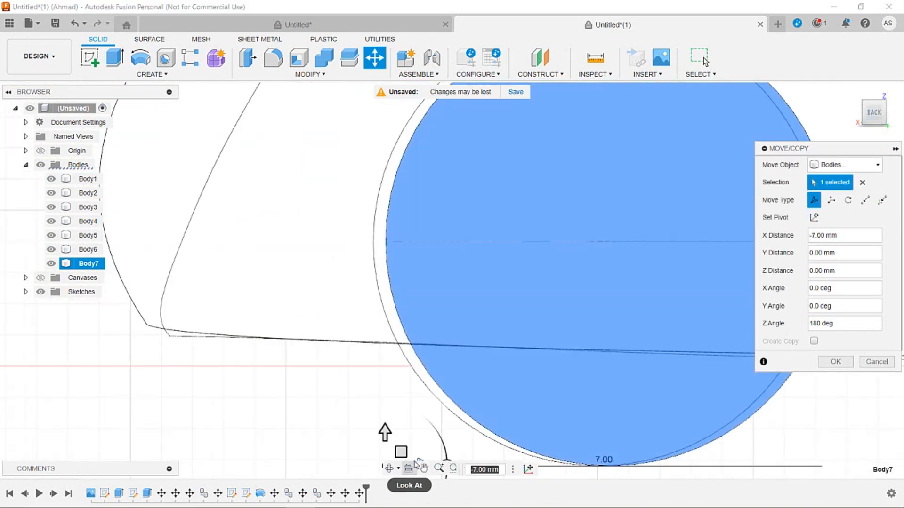
click(836, 362)
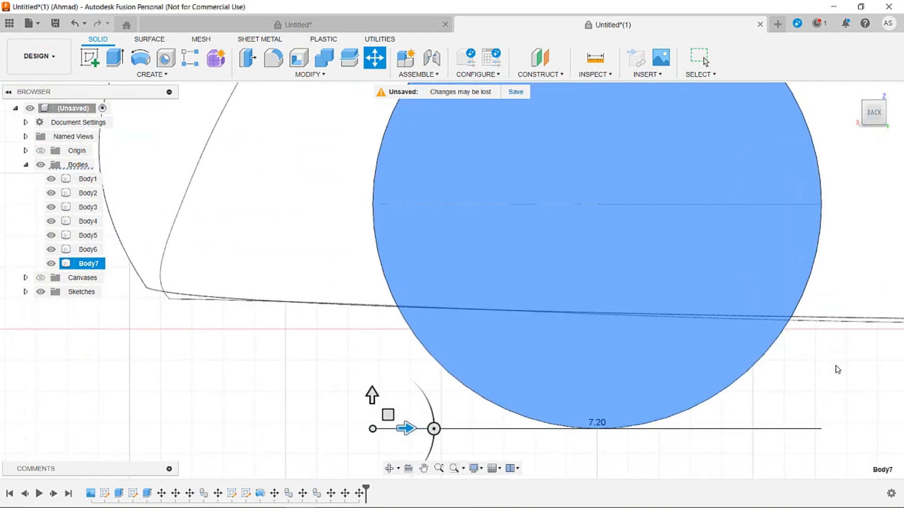
Restore the Shaded with Visible Edges Only display and view the car with all its wheels.
scroll(652, 375, down, 5)
scroll(652, 375, down, 2)
middle_drag(720, 375, 532, 373)
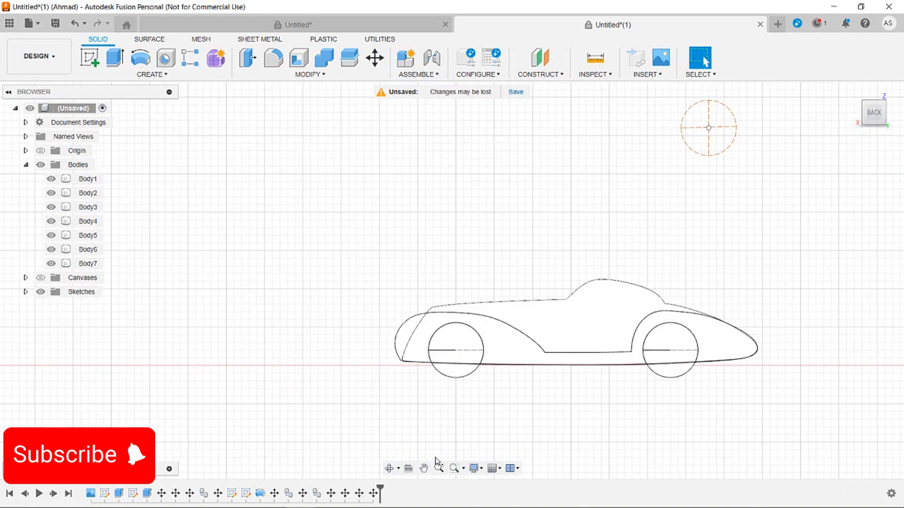
click(474, 468)
mouse_move(505, 382)
click(631, 407)
mouse_move(430, 375)
shift+middle_down()
mouse_move(631, 392)
mouse_move(583, 397)
mouse_move(607, 392)
shift+middle_up()
middle_drag(607, 392, 513, 346)
middle_drag(749, 365, 654, 360)
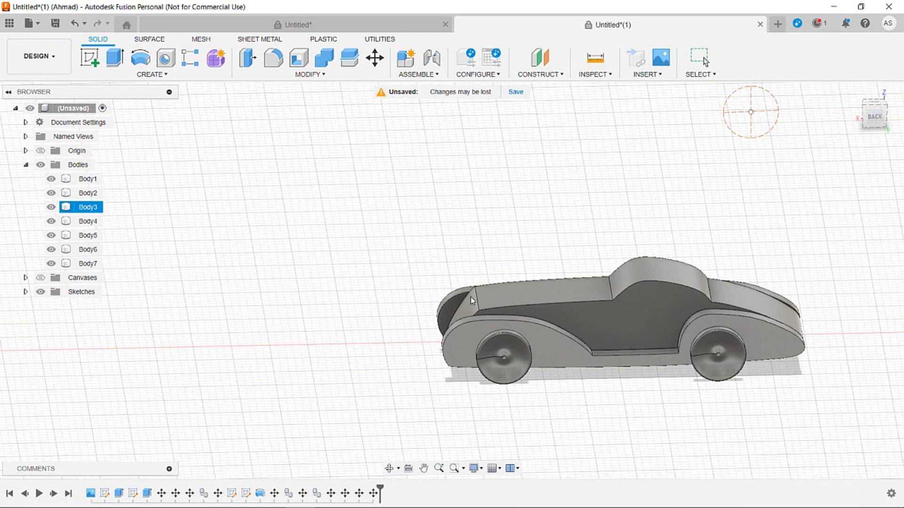
Open the Appearance settings and expand the library's Metal category.
key(a)
drag(735, 148, 253, 54)
scroll(244, 320, down, 5)
click(196, 201)
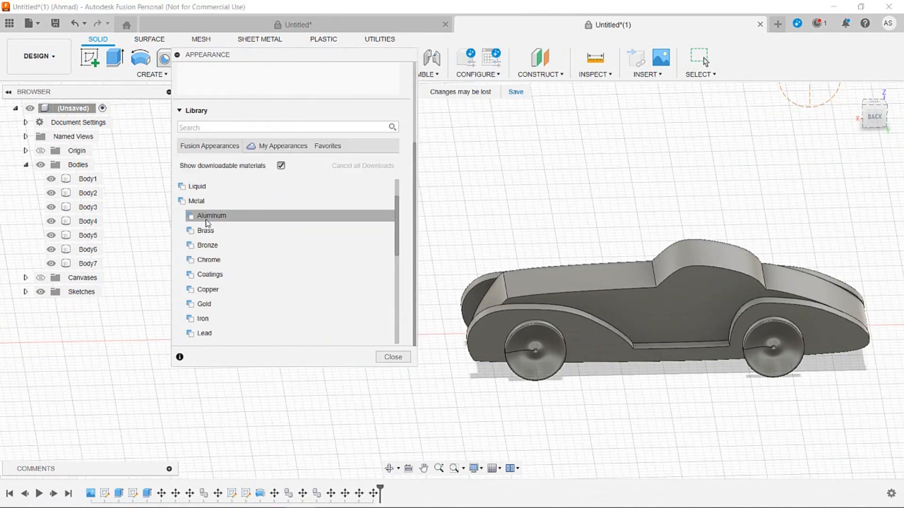
scroll(217, 263, down, 3)
scroll(217, 282, up, 5)
Apply the Aluminum - Anodized Glossy (Blue) appearance to the car's main body and fenders.
click(216, 277)
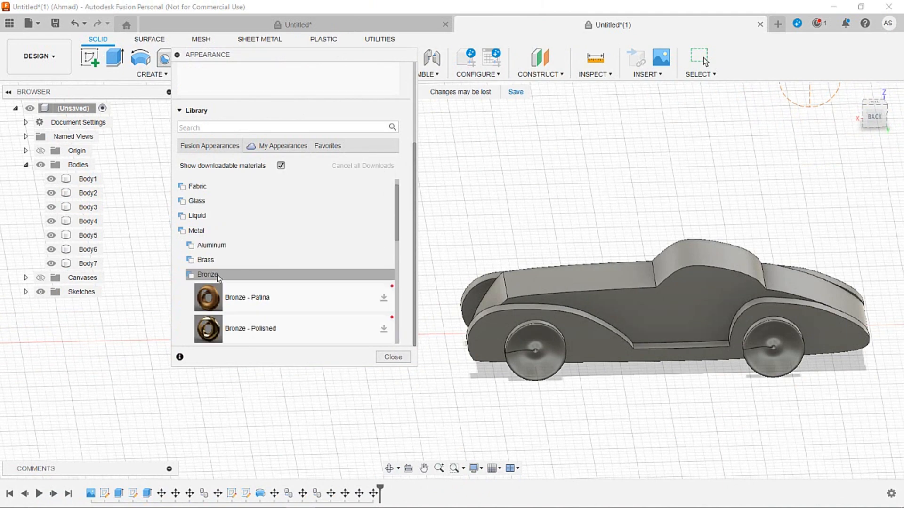
click(220, 260)
click(226, 248)
scroll(232, 277, down, 6)
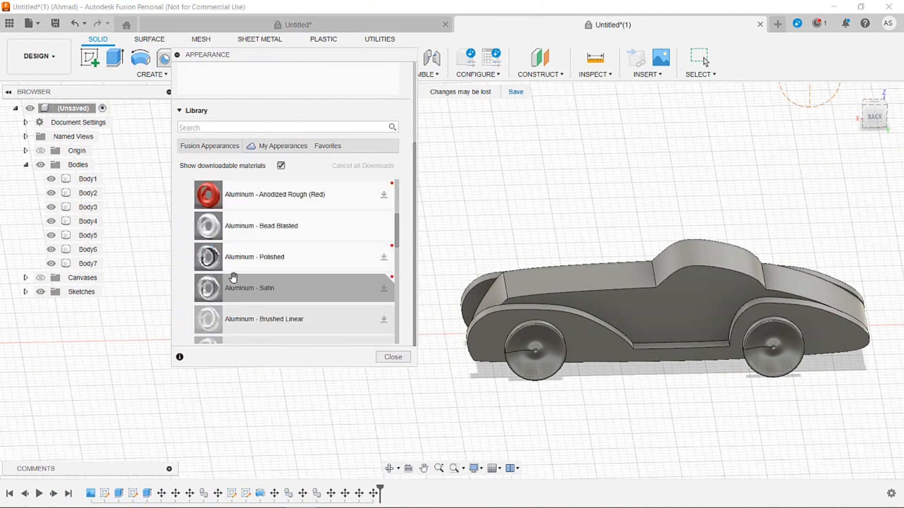
scroll(235, 282, up, 6)
drag(274, 271, 569, 349)
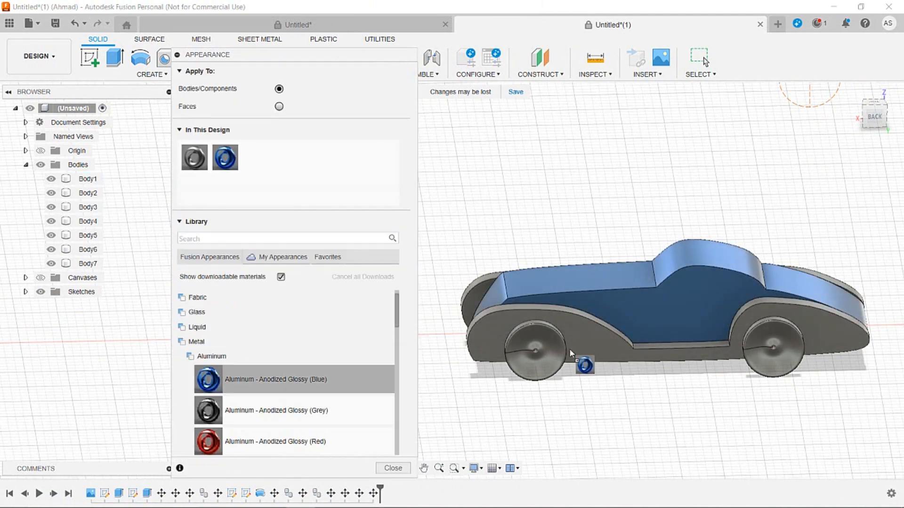
drag(263, 374, 478, 307)
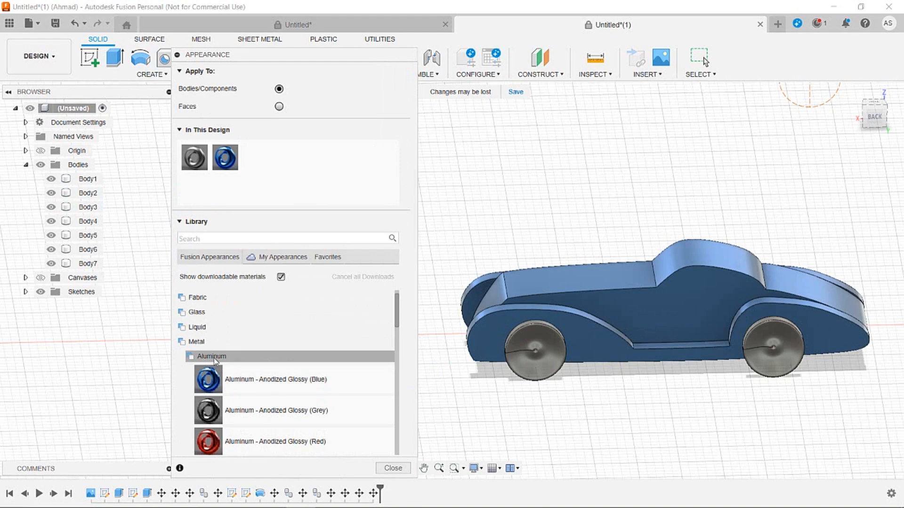
Apply the Brass - Matte appearance to all four wheels and close the Appearance settings.
click(212, 357)
drag(209, 393, 536, 351)
drag(292, 408, 766, 351)
shift+middle_drag(440, 373, 772, 376)
drag(244, 393, 550, 340)
drag(286, 392, 769, 380)
shift+middle_drag(768, 380, 550, 331)
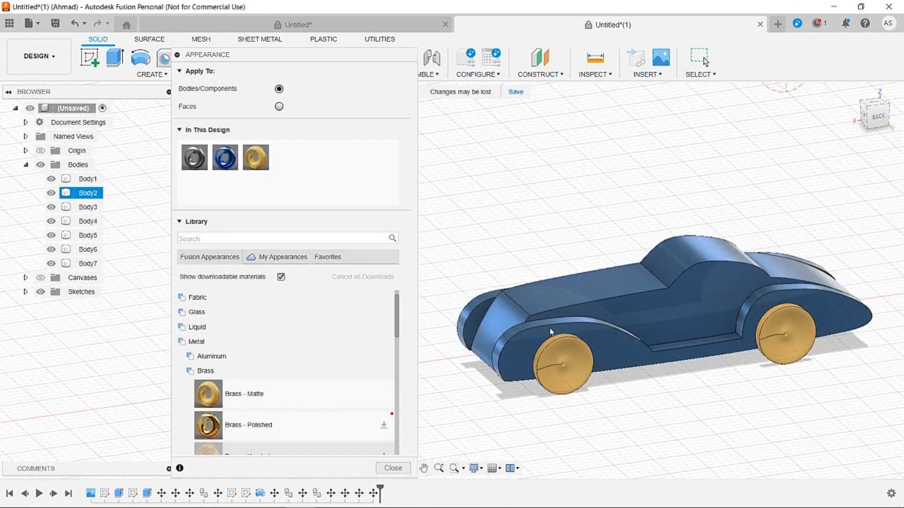
click(393, 468)
shift+middle_drag(529, 395, 511, 362)
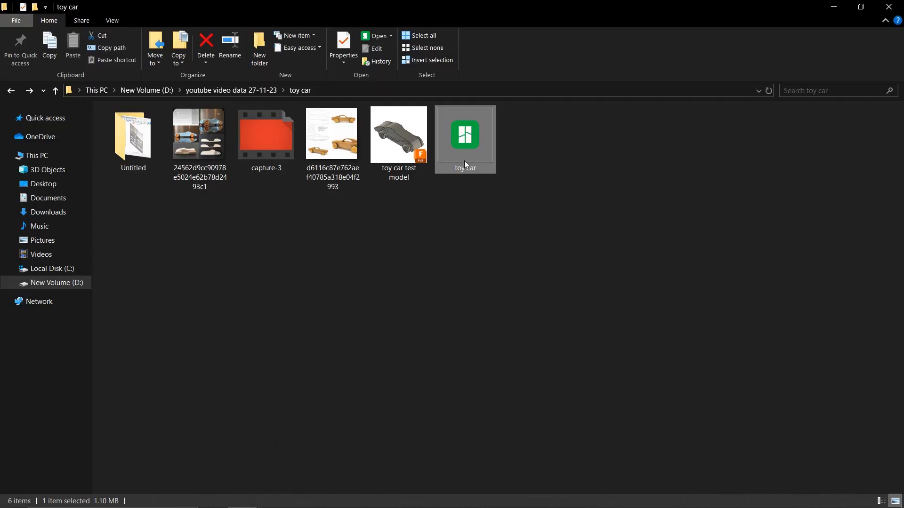
Load the toy car STL file into UltiMaker Cura, collapse the print settings, and view the model up close.
drag(464, 160, 456, 328)
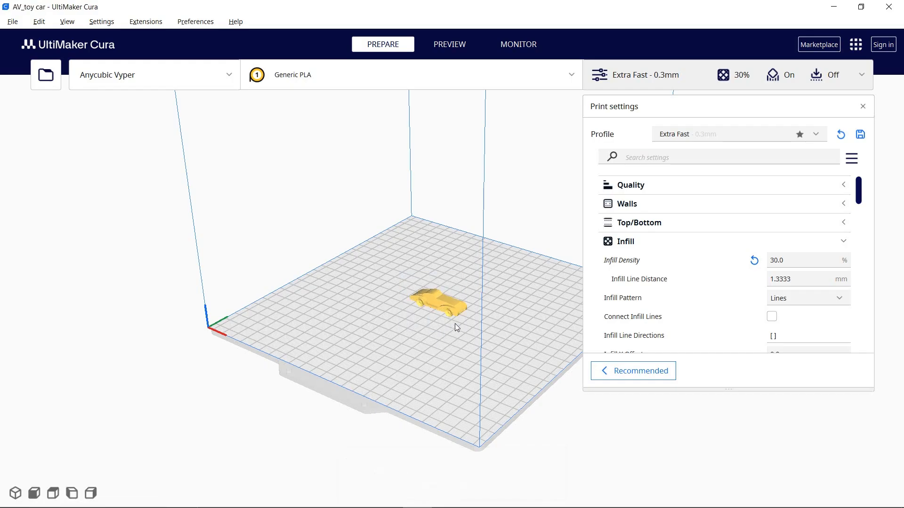
click(861, 76)
right_drag(435, 320, 237, 322)
scroll(411, 305, up, 5)
right_drag(467, 405, 457, 396)
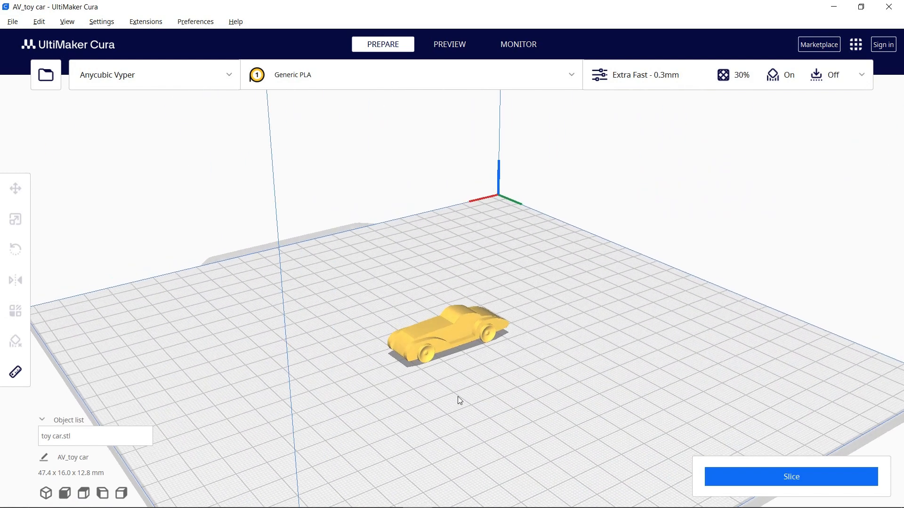
Scale the toy car model uniformly to 500% and deselect it to view it on the whole build plate.
click(420, 338)
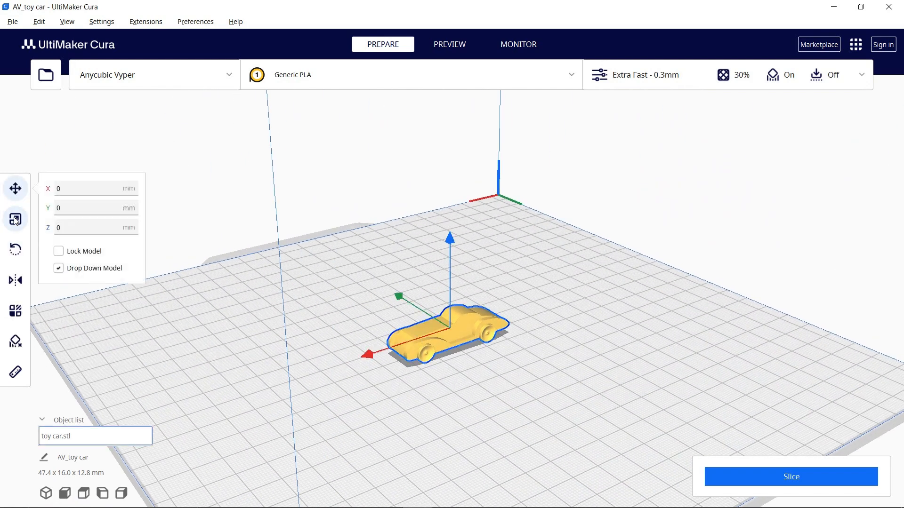
click(15, 219)
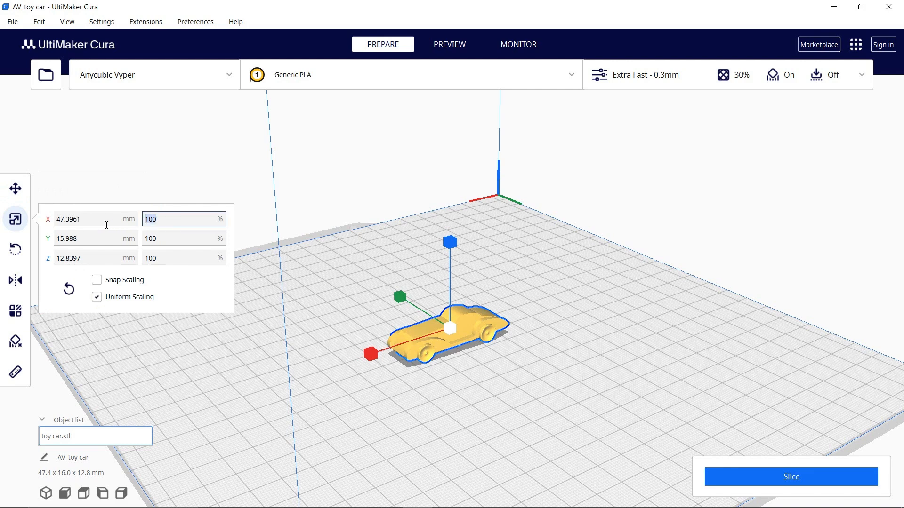
key(Return)
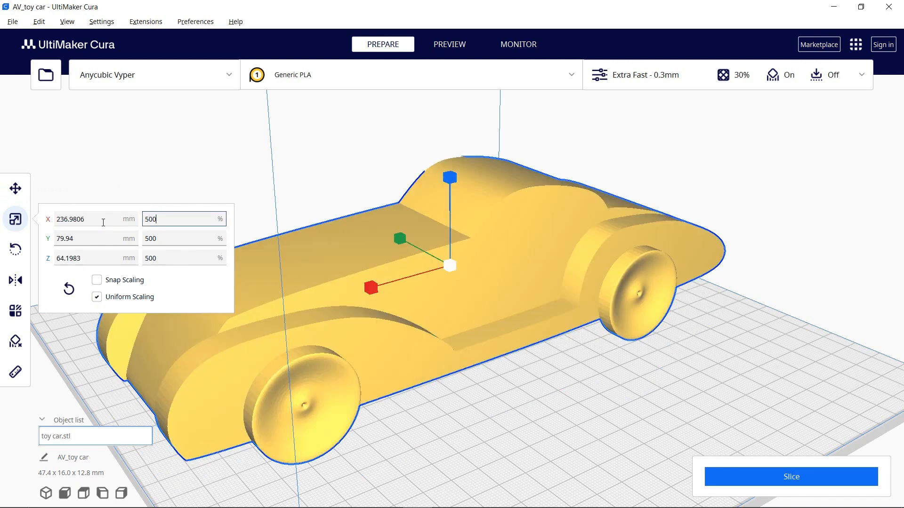
scroll(400, 318, down, 6)
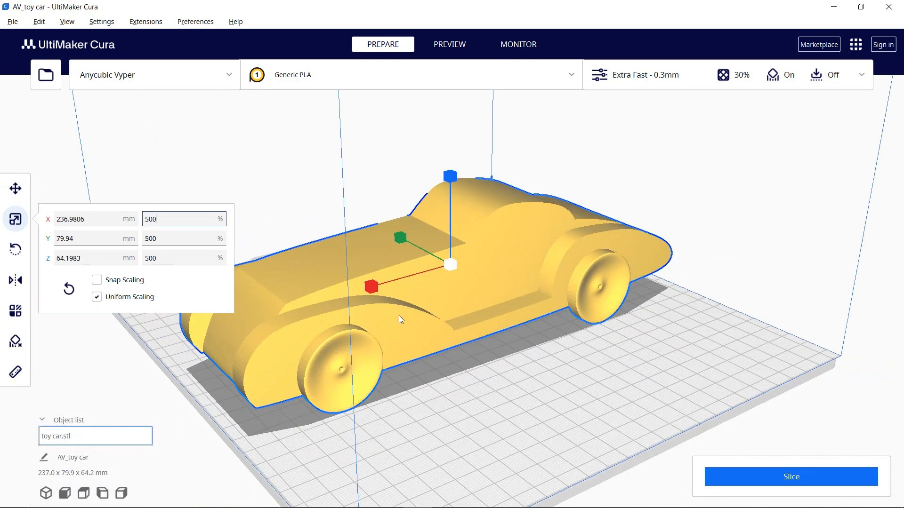
click(455, 366)
right_drag(463, 382, 499, 377)
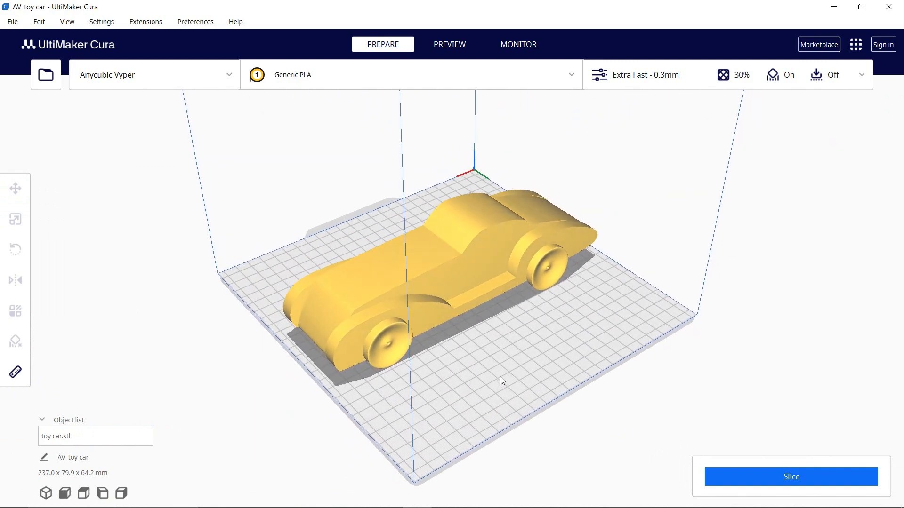
Slice the enlarged toy car and inspect its layer preview down to about layer 175.
click(773, 475)
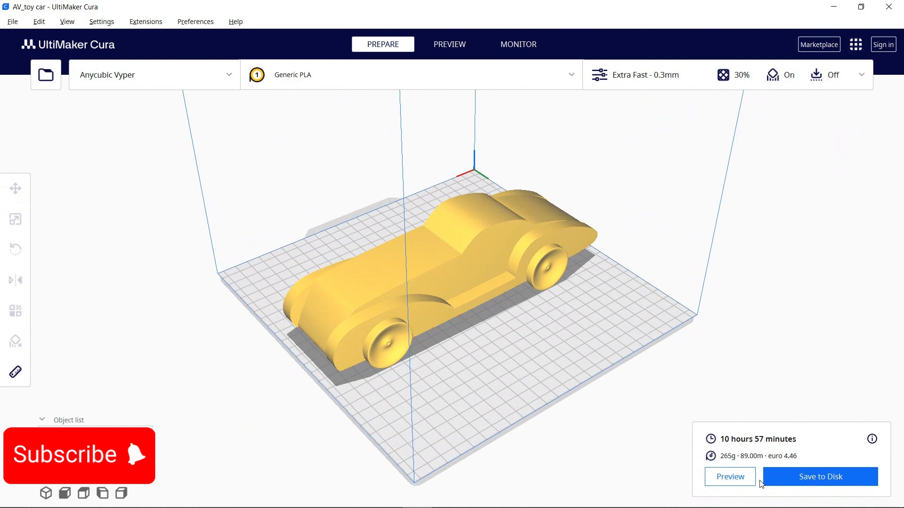
click(736, 477)
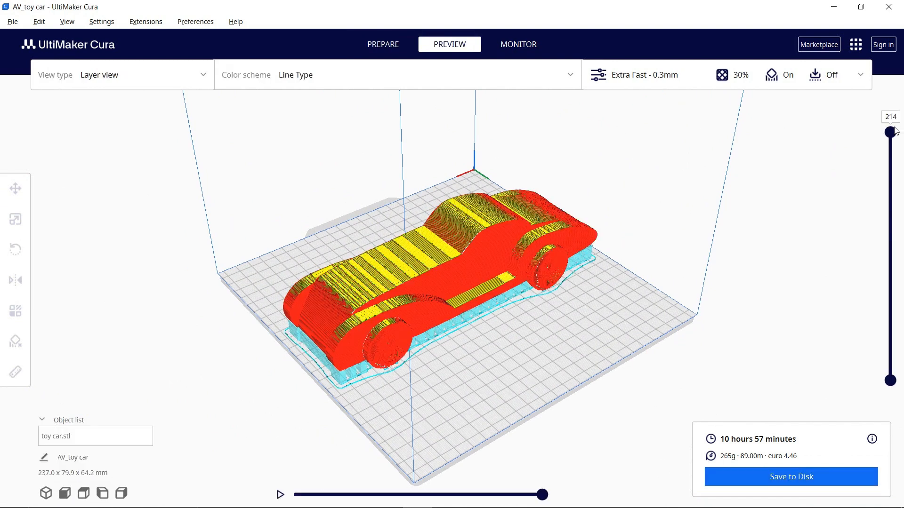
mouse_move(887, 174)
mouse_down()
mouse_move(864, 348)
mouse_move(888, 185)
mouse_up()
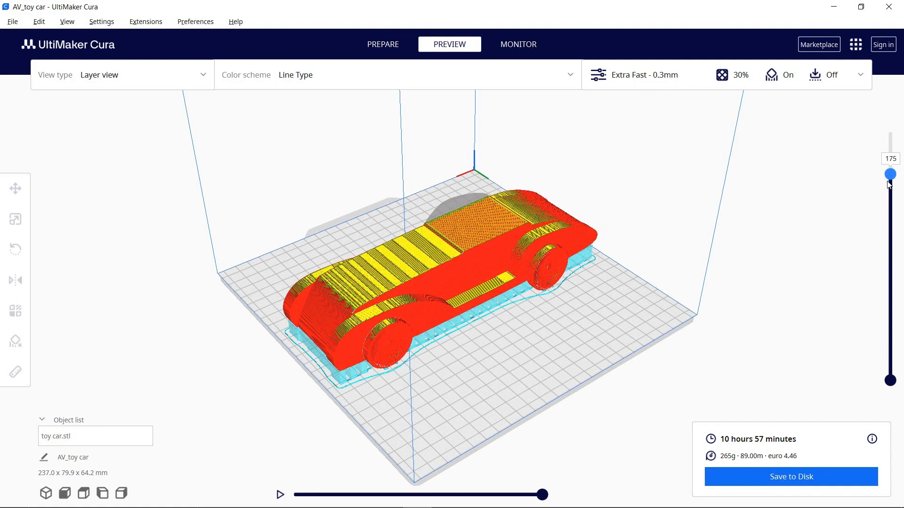